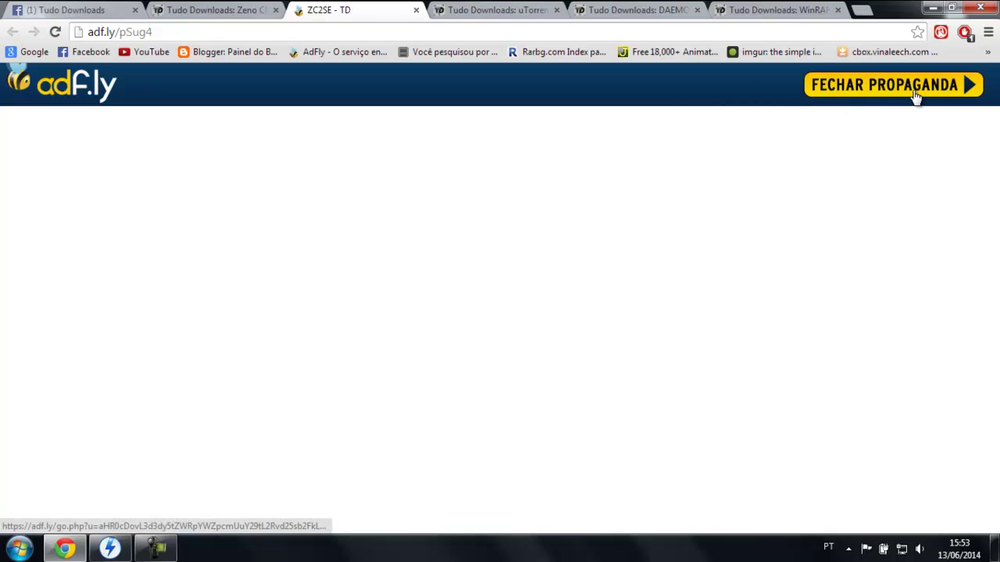
# Step: Skip the advertisement, download ZC2SE - TD.torrent from MediaFire and open it in µTorrent
pyautogui.click(896, 93)
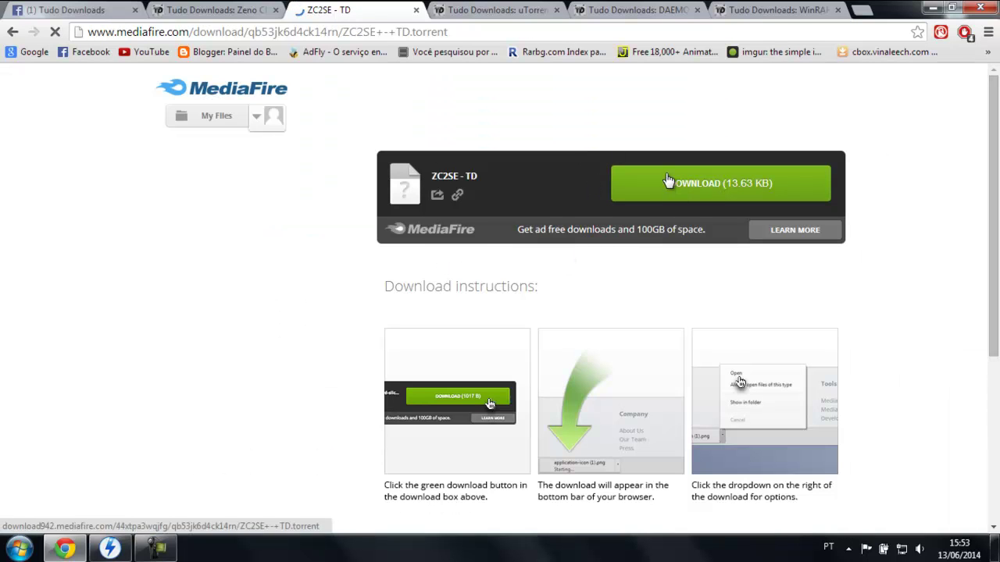
pyautogui.click(705, 192)
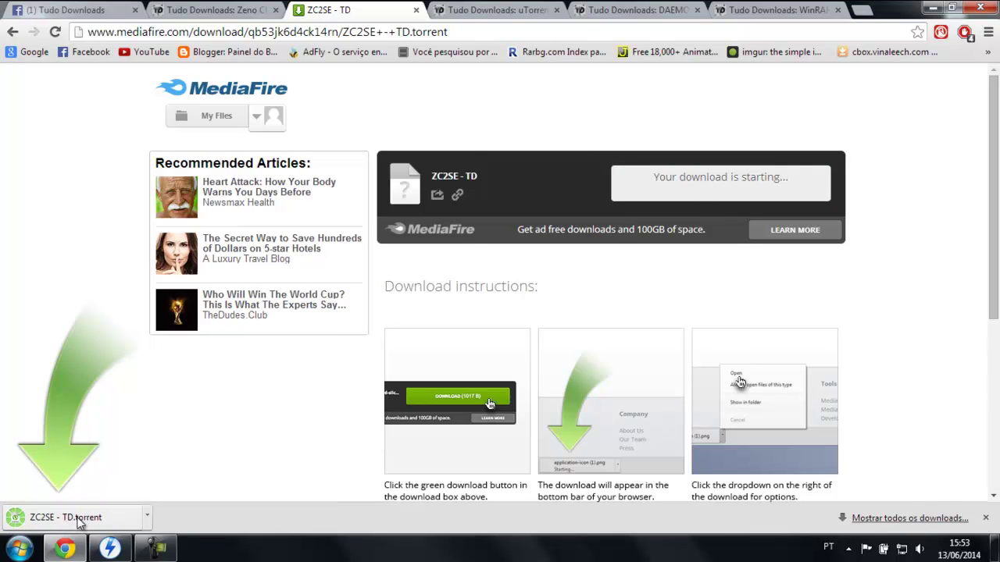
pyautogui.click(70, 518)
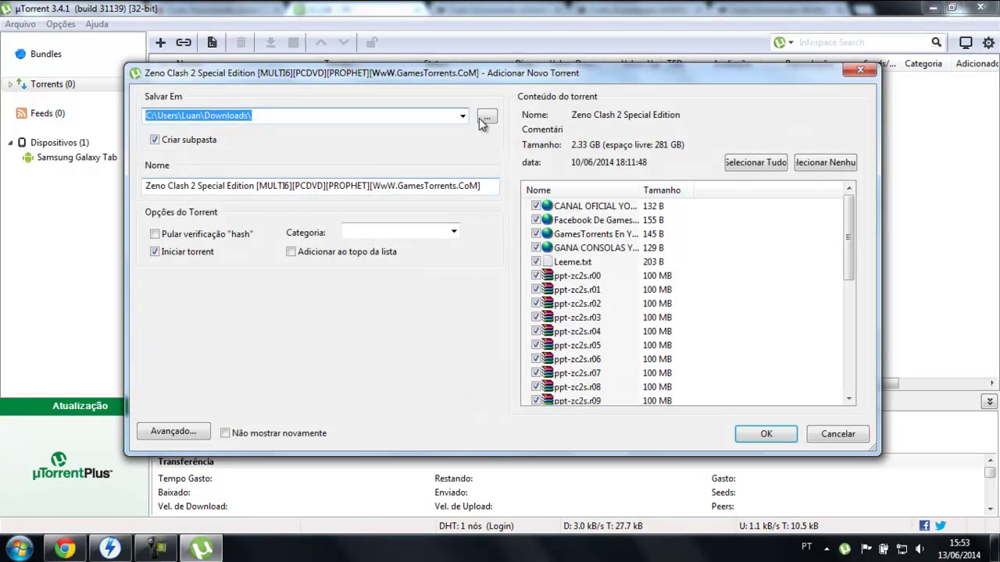
pyautogui.click(482, 117)
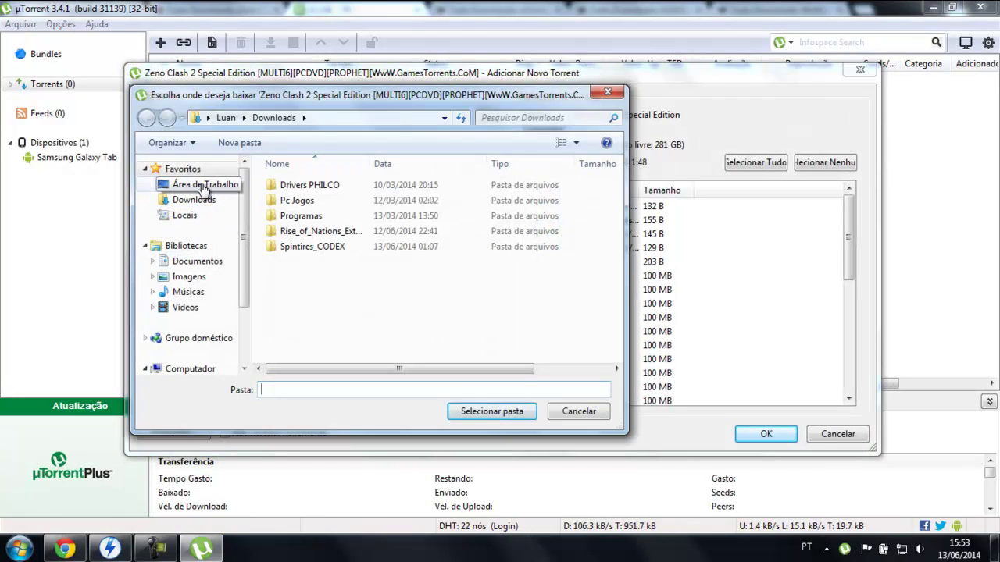
pyautogui.click(607, 92)
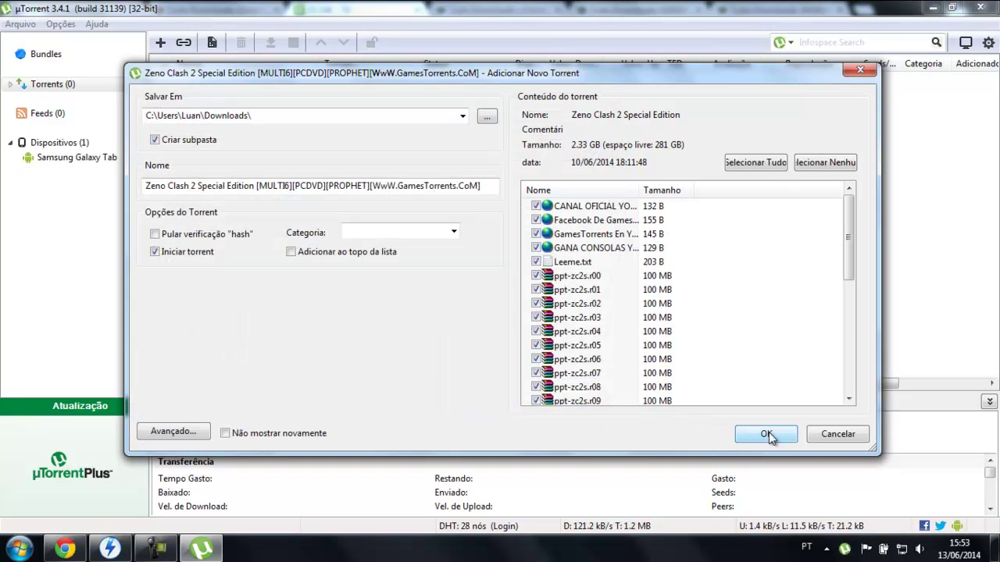
pyautogui.click(860, 71)
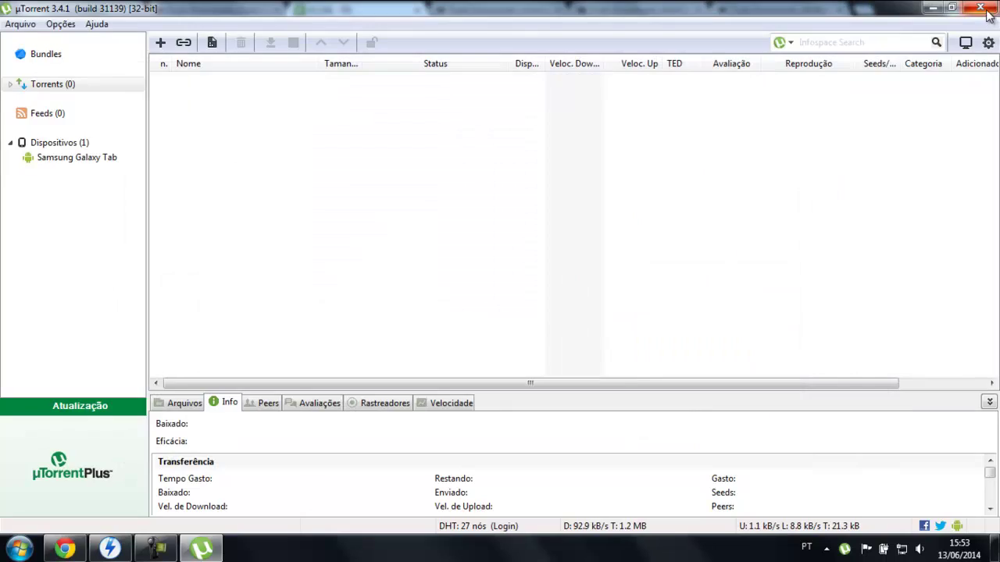
pyautogui.click(980, 7)
# Step: Close the MediaFire page, put the browser away and open the Zeno Clash 2 Special Edition folder on the desktop
pyautogui.click(416, 10)
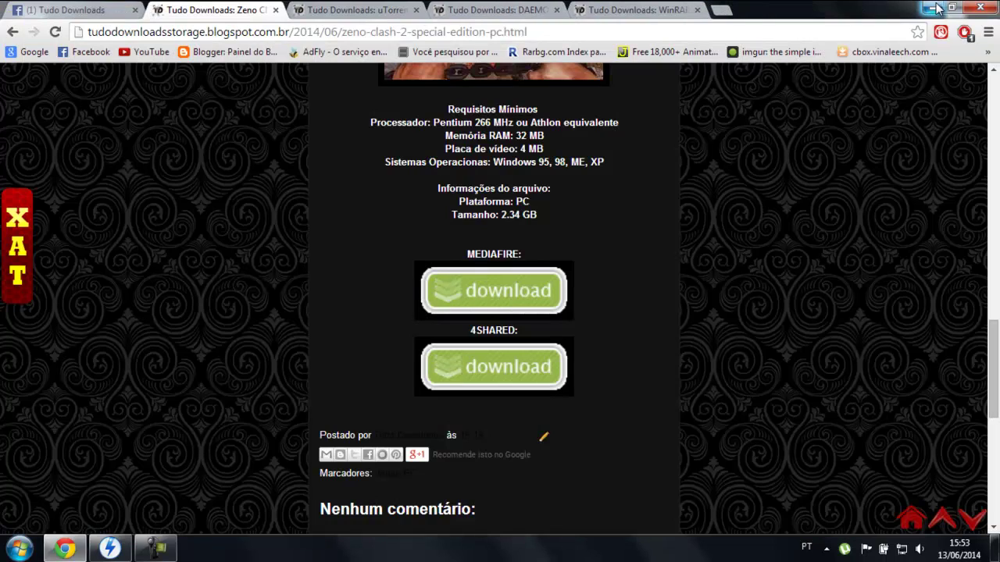
pyautogui.click(933, 8)
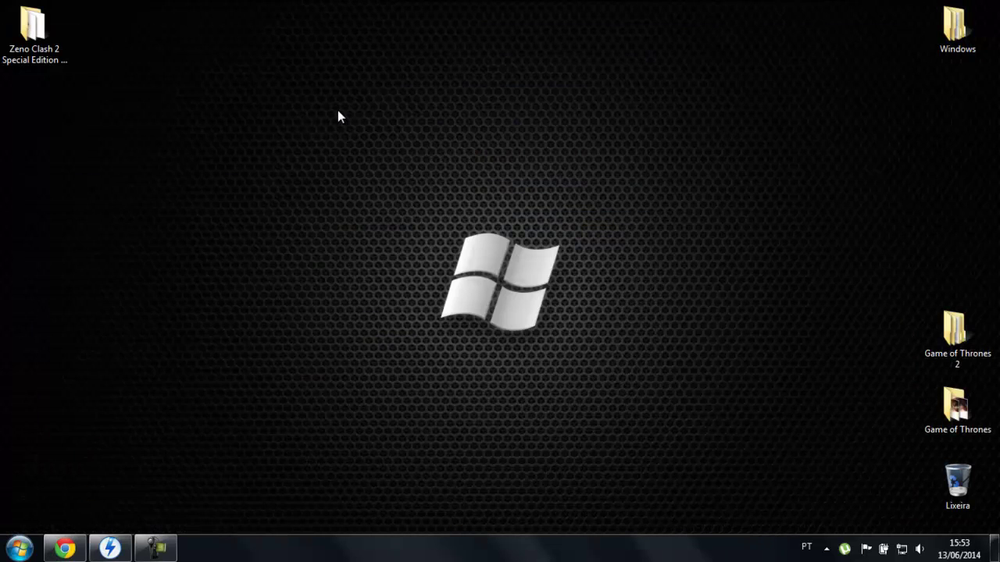
pyautogui.click(33, 45)
pyautogui.doubleClick(34, 45)
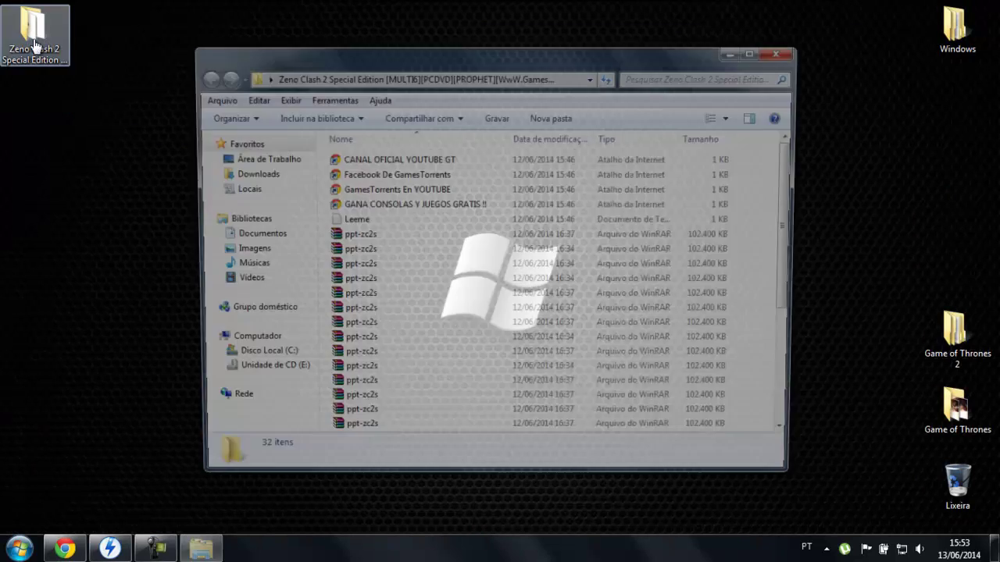
# Step: Extract the first ppt-zc2s WinRAR archive into the current folder
pyautogui.click(345, 237)
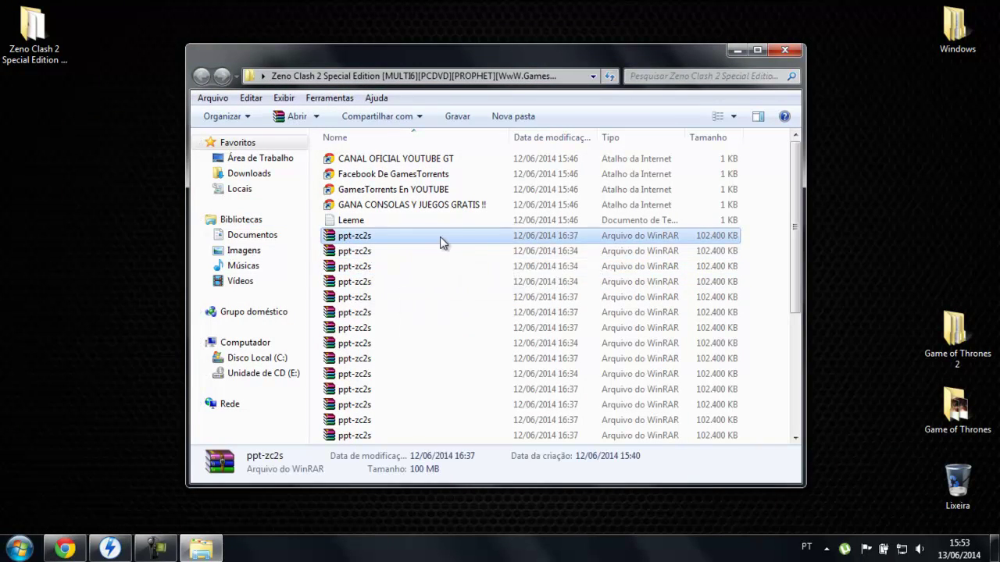
pyautogui.click(317, 234)
pyautogui.click(357, 236)
pyautogui.rightClick(359, 236)
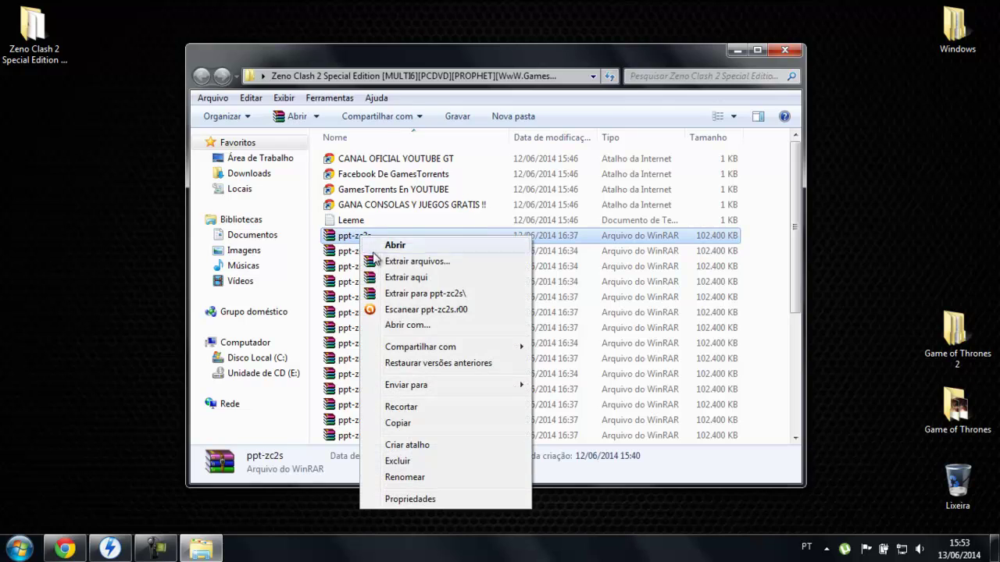
pyautogui.click(406, 278)
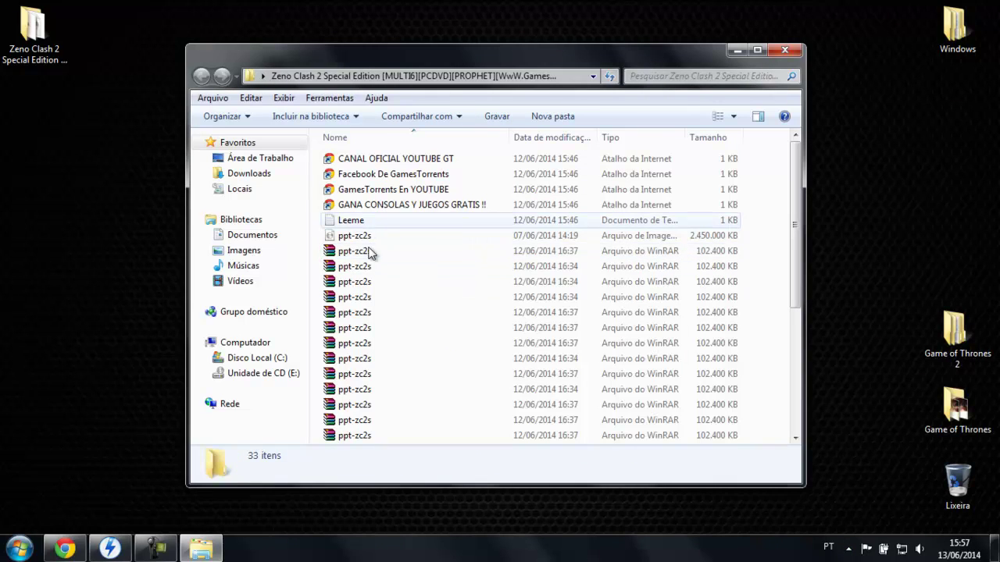
# Step: Close the game folder and add a DT virtual drive in DAEMON Tools Lite
pyautogui.click(340, 237)
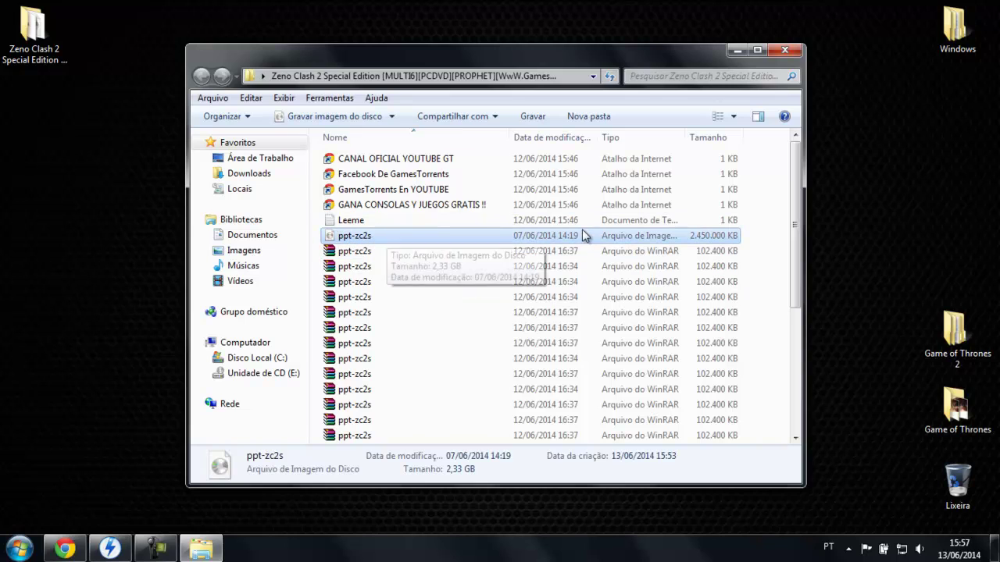
pyautogui.click(758, 172)
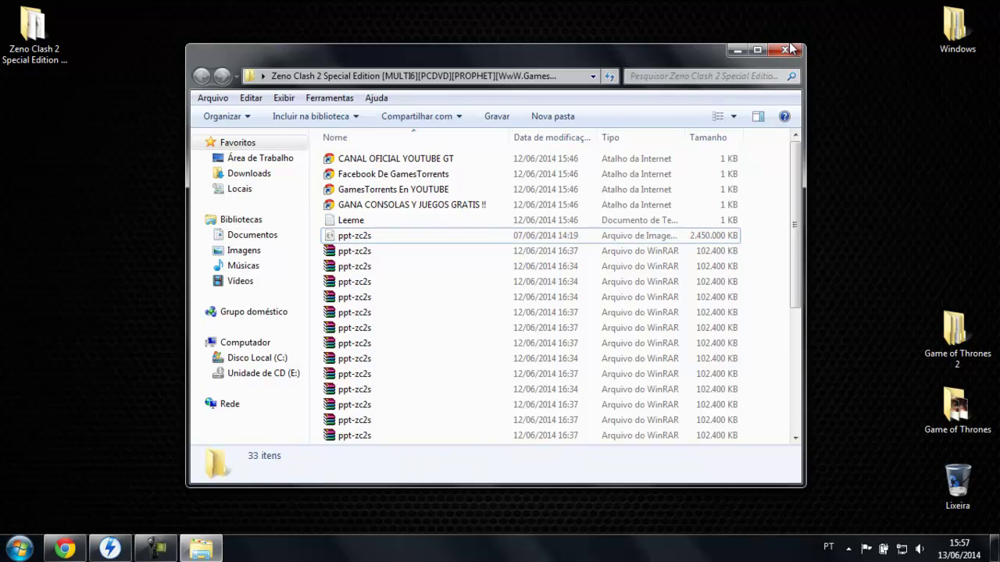
pyautogui.click(785, 50)
pyautogui.click(113, 543)
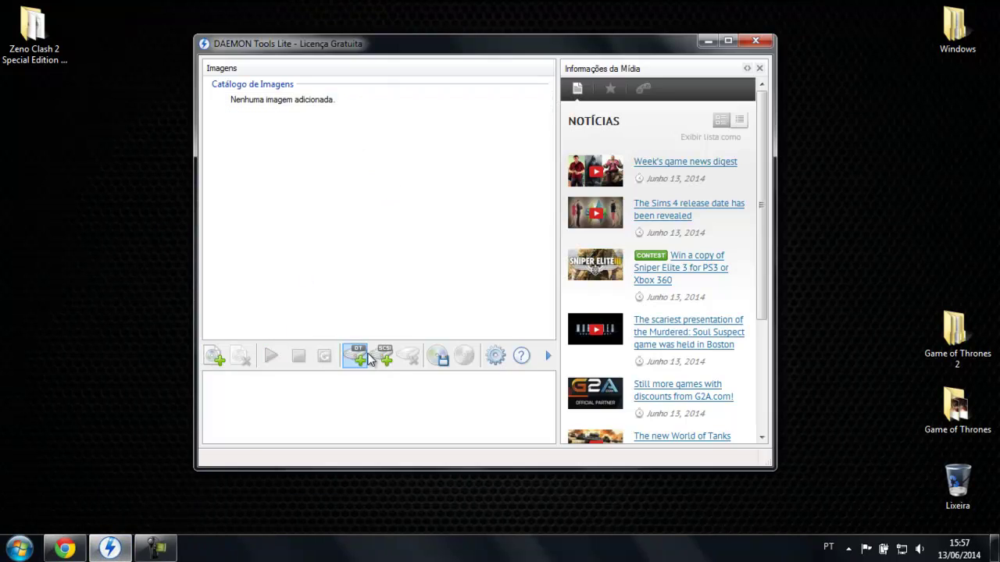
pyautogui.click(357, 364)
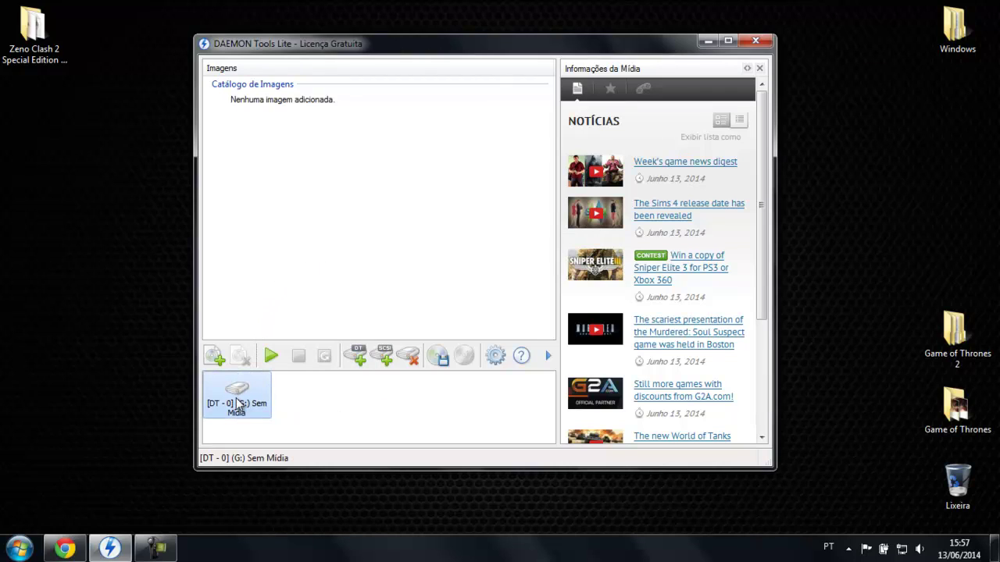
# Step: Mount the ppt-zc2s disc image from the desktop's Zeno Clash 2 Special Edition folder on the new virtual drive
pyautogui.doubleClick(238, 403)
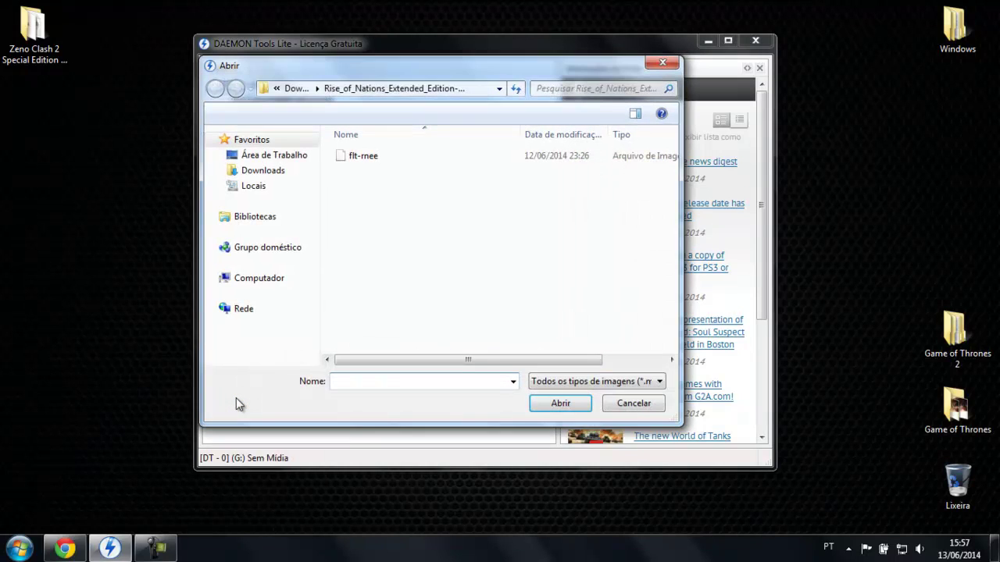
pyautogui.click(270, 159)
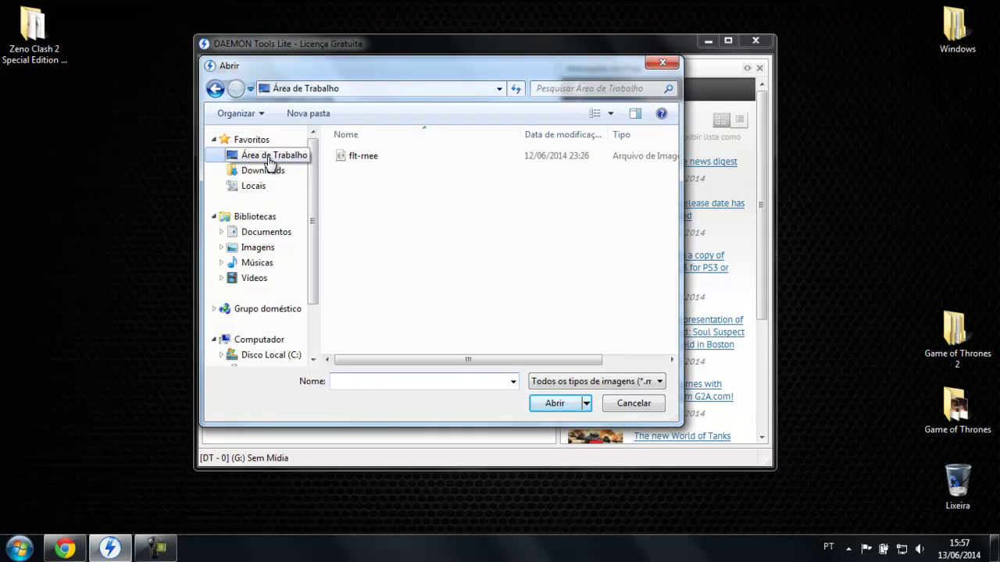
pyautogui.moveTo(676, 163); pyautogui.dragTo(672, 289)
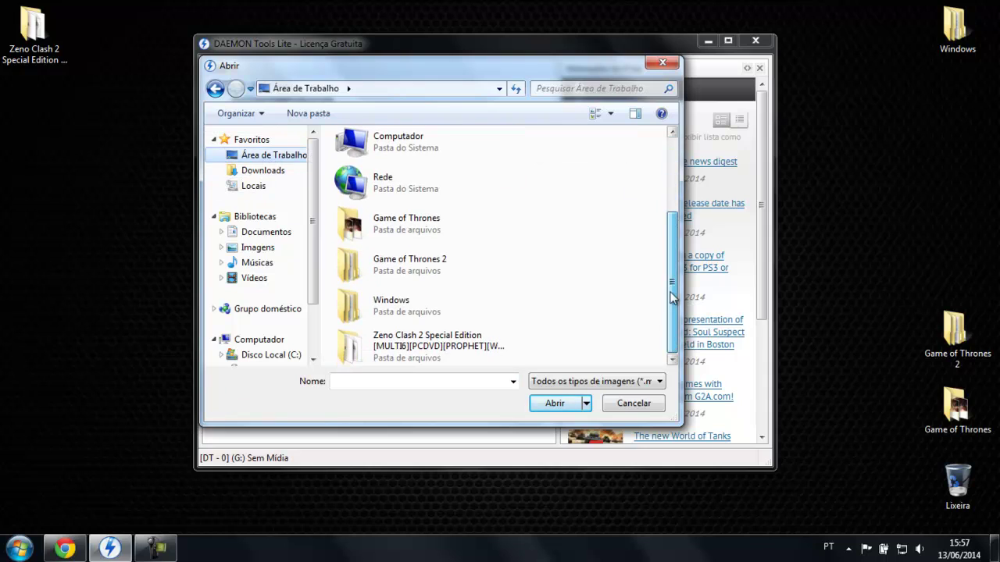
pyautogui.doubleClick(415, 346)
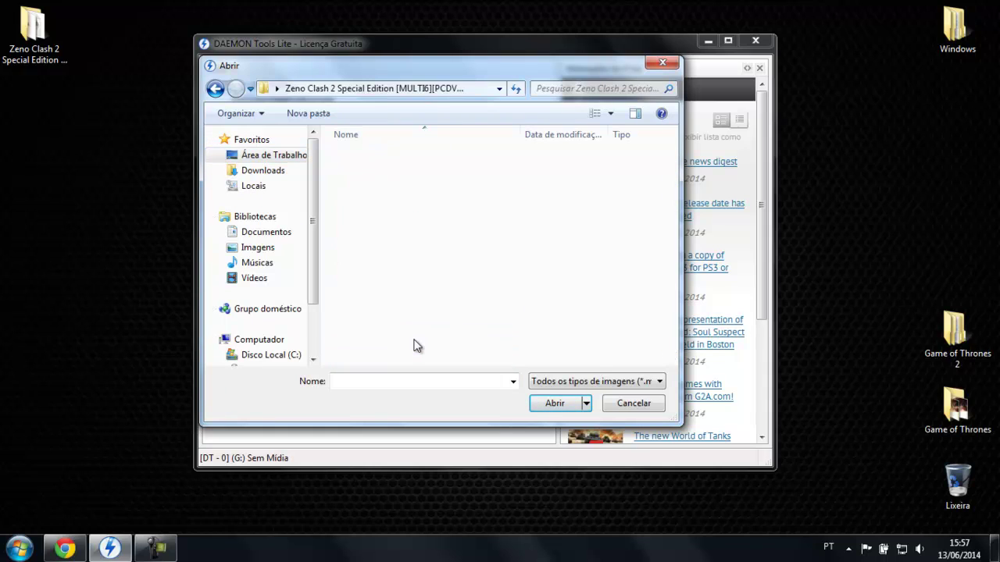
pyautogui.click(351, 223)
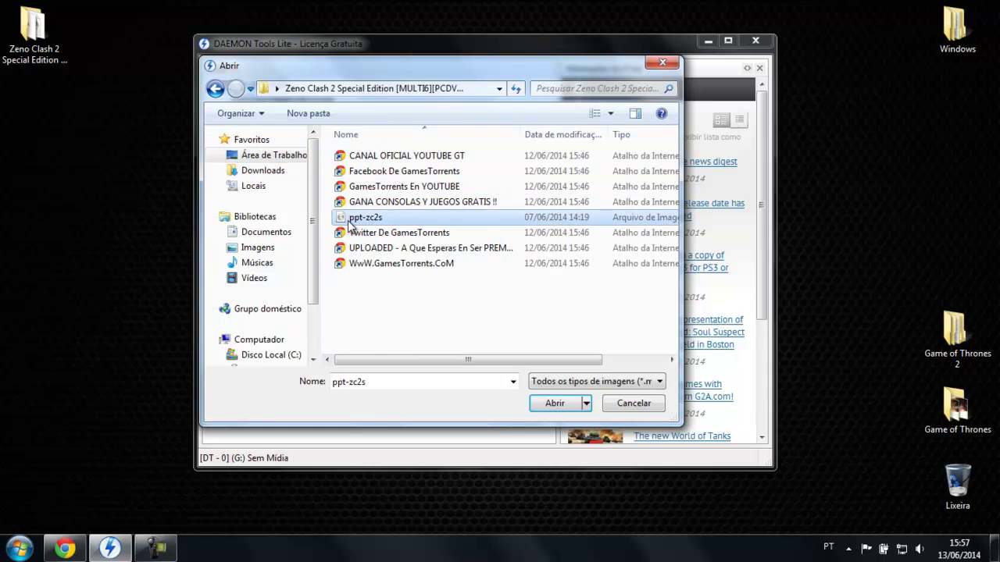
pyautogui.click(547, 403)
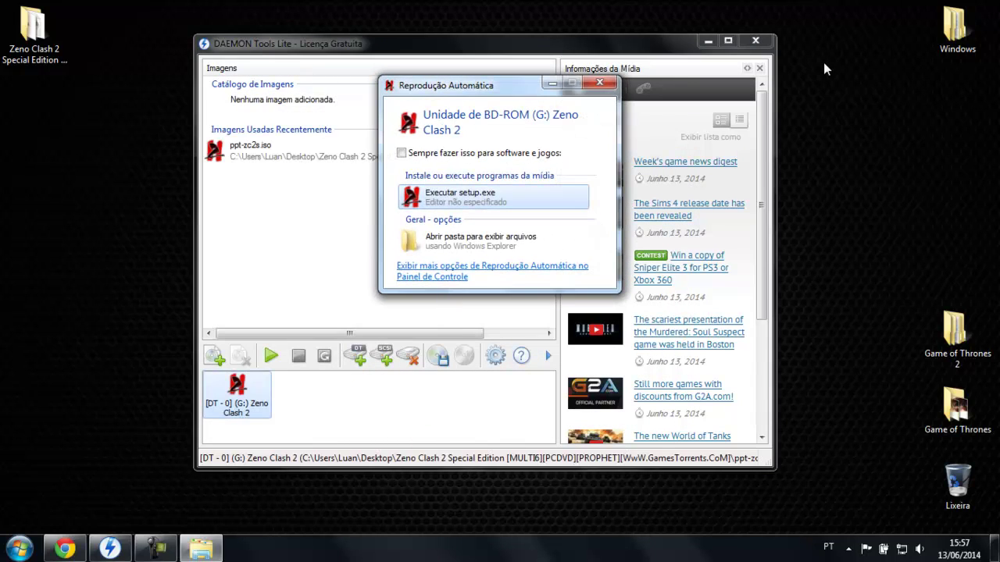
# Step: Close DAEMON Tools Lite and run setup.exe from the mounted Zeno Clash 2 disc with English as the setup language
pyautogui.click(754, 41)
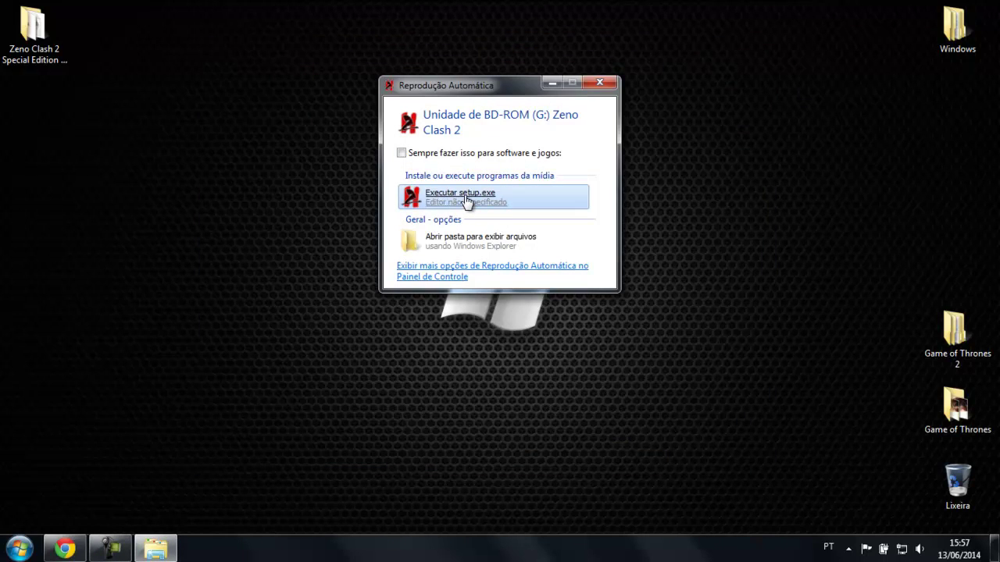
pyautogui.click(469, 199)
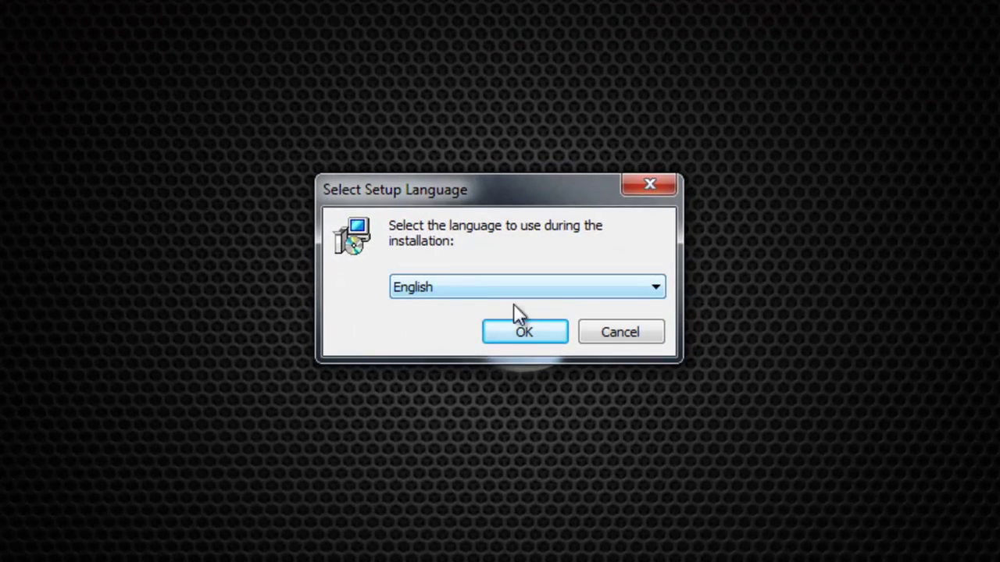
pyautogui.click(522, 332)
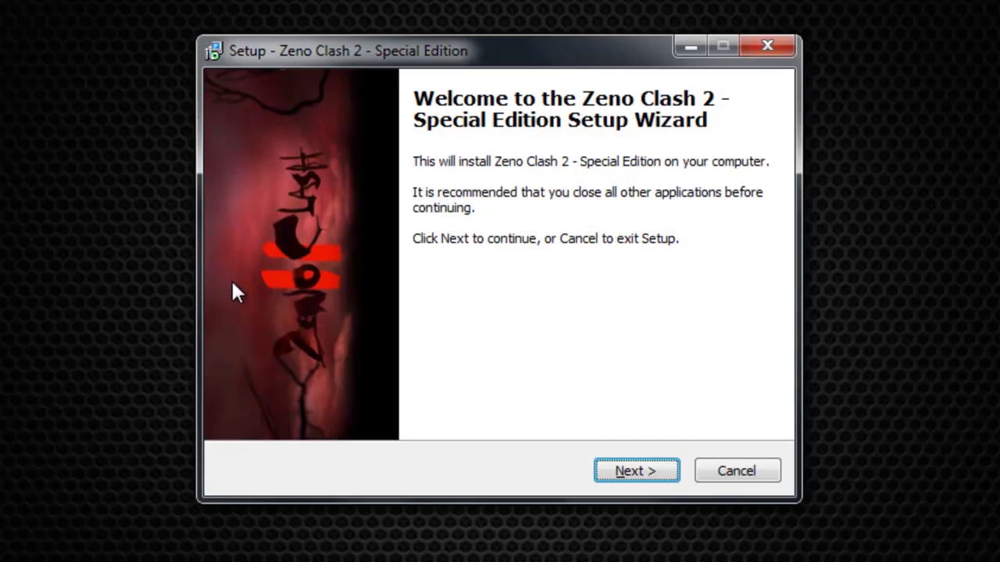
# Step: Install Zeno Clash 2 - Special Edition in the default ACE Team folder, including a desktop shortcut
pyautogui.click(629, 470)
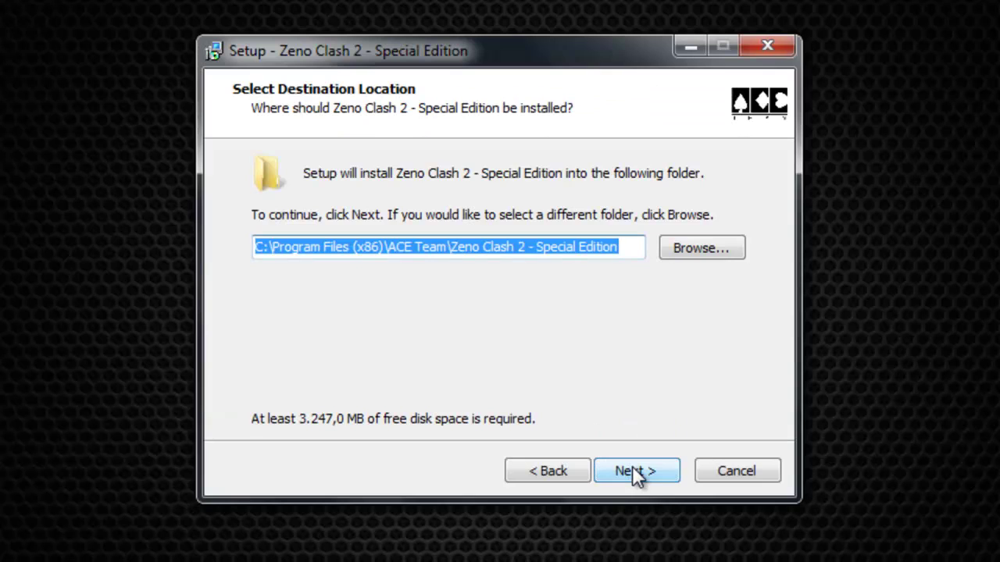
pyautogui.click(638, 473)
pyautogui.click(634, 472)
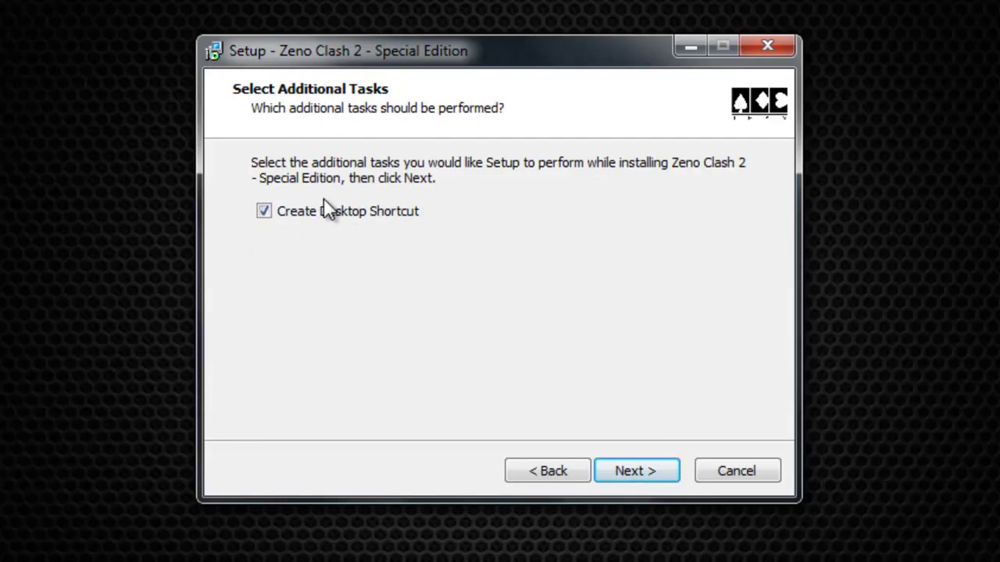
pyautogui.click(632, 469)
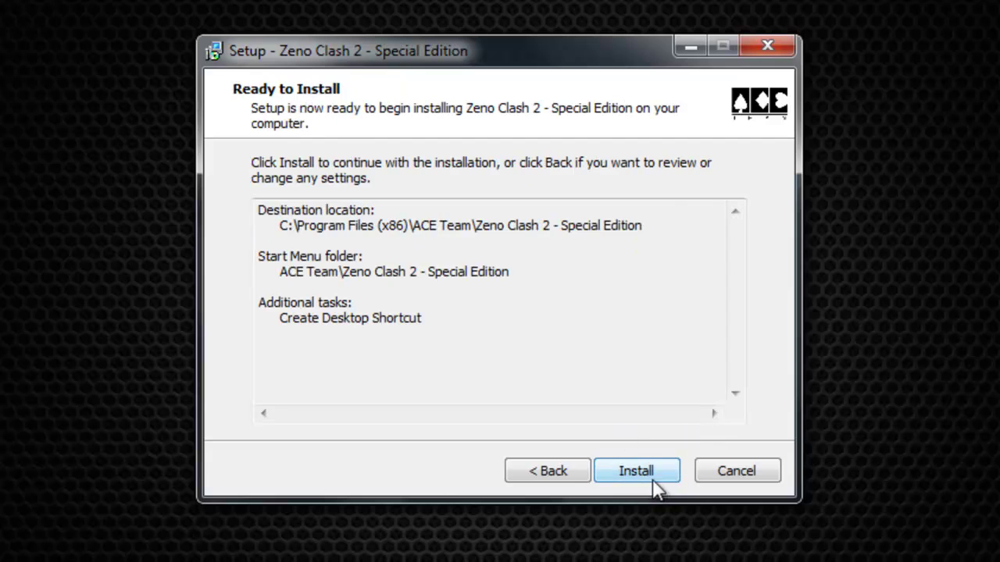
pyautogui.click(636, 471)
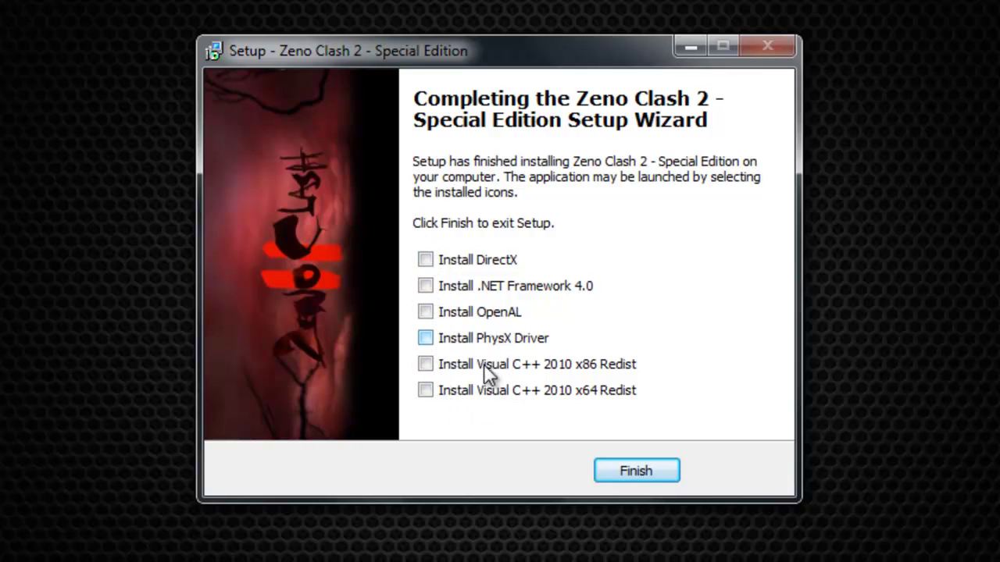
# Step: Select DirectX, .NET Framework 4.0, OpenAL, PhysX Driver and both Visual C++ 2010 redistributables for installation
pyautogui.click(425, 260)
pyautogui.click(427, 291)
pyautogui.click(427, 338)
pyautogui.click(426, 364)
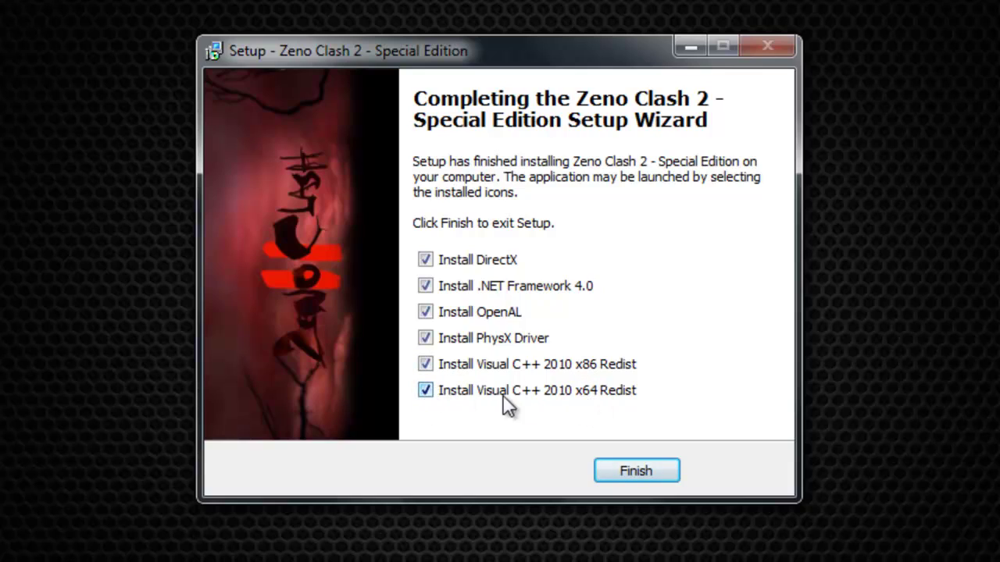
pyautogui.click(426, 391)
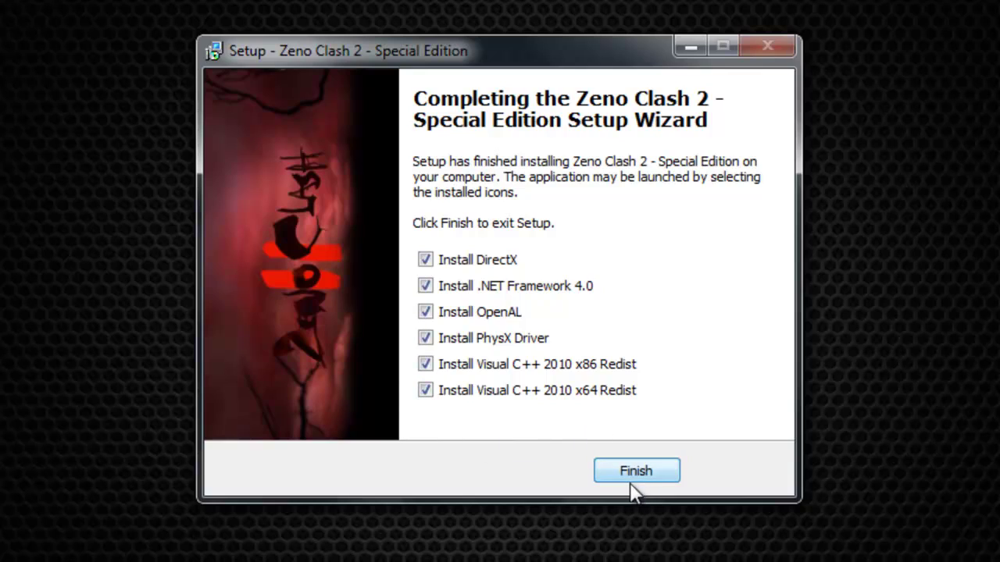
# Step: Deselect all the optional component installations and finish the setup wizard
pyautogui.click(425, 391)
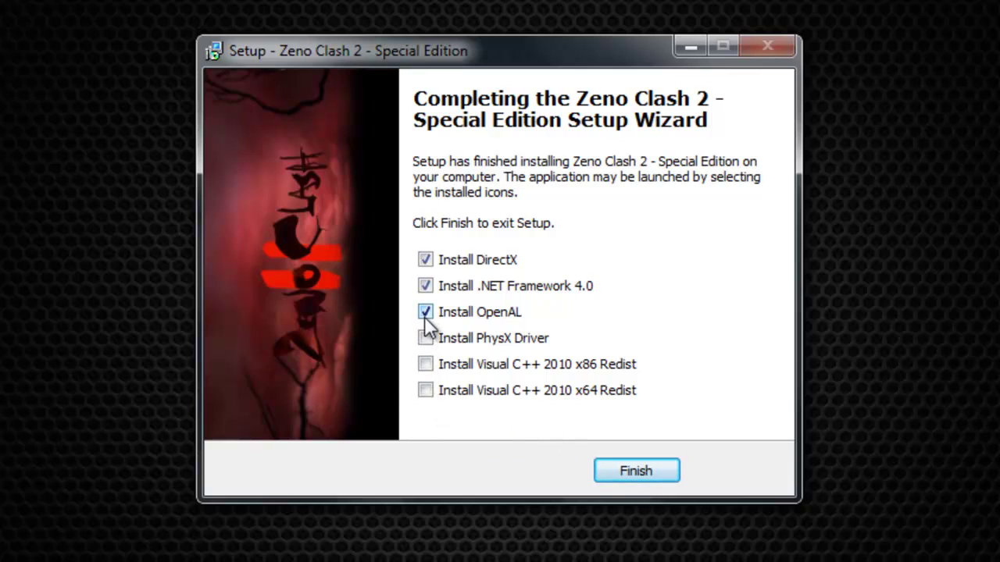
pyautogui.click(425, 286)
pyautogui.click(425, 260)
pyautogui.click(639, 468)
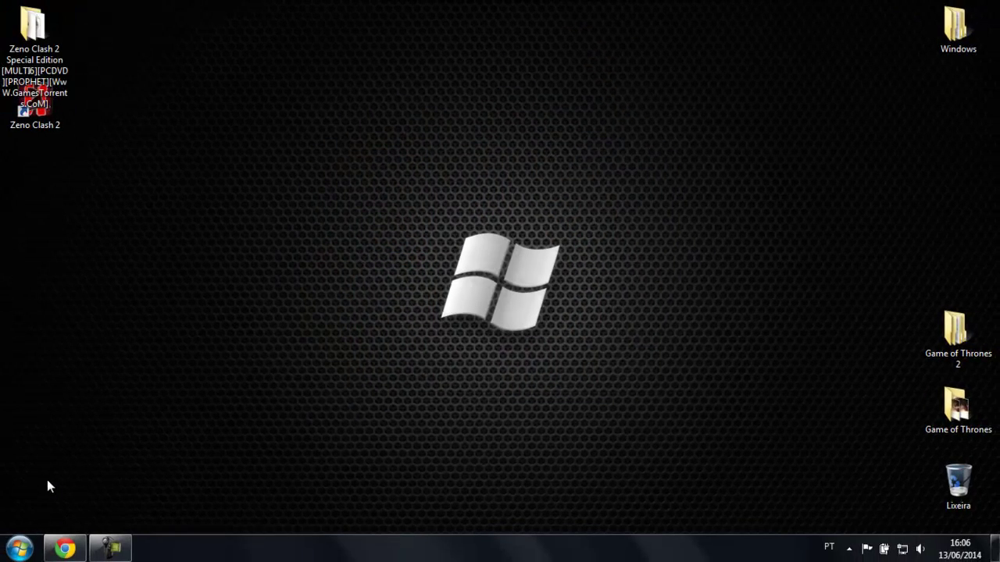
# Step: Browse to the PROPHET folder on the mounted Zeno Clash 2 disc in drive G:
pyautogui.click(18, 549)
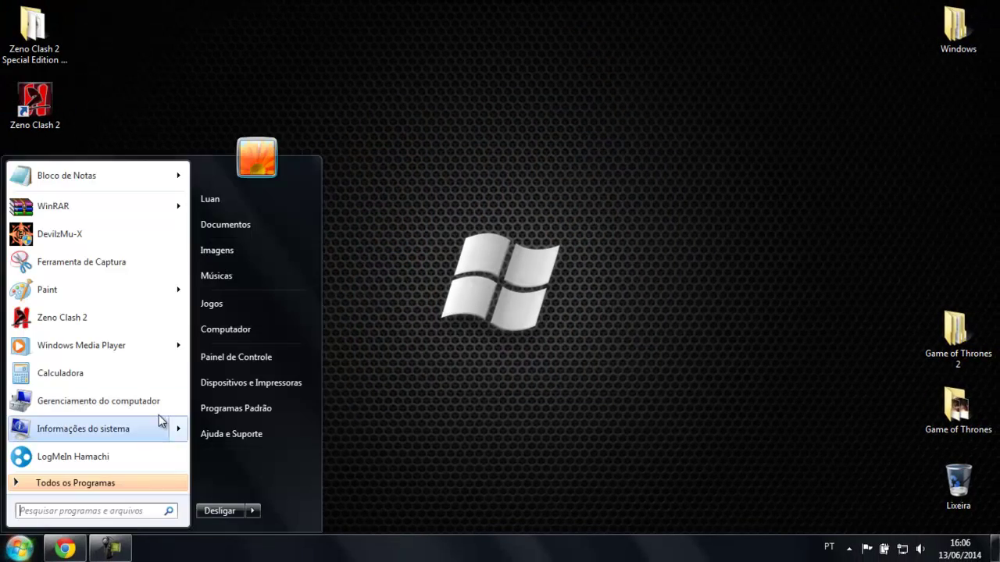
pyautogui.click(244, 326)
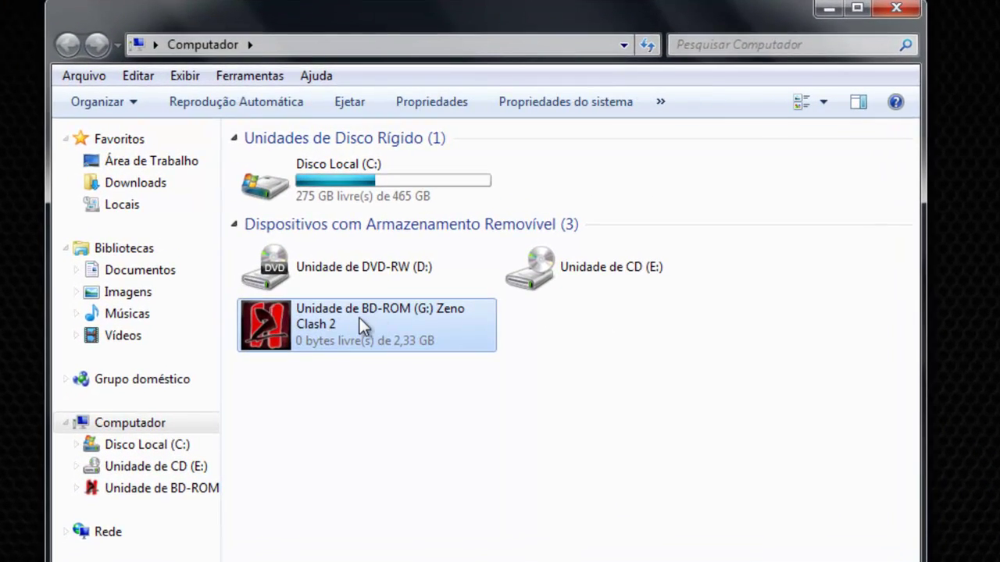
pyautogui.rightClick(349, 318)
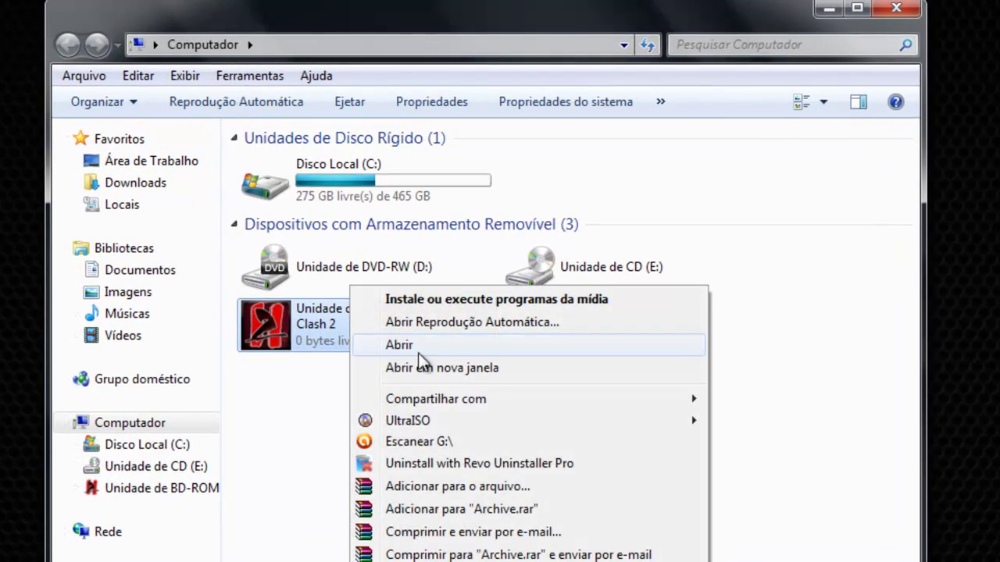
pyautogui.click(389, 345)
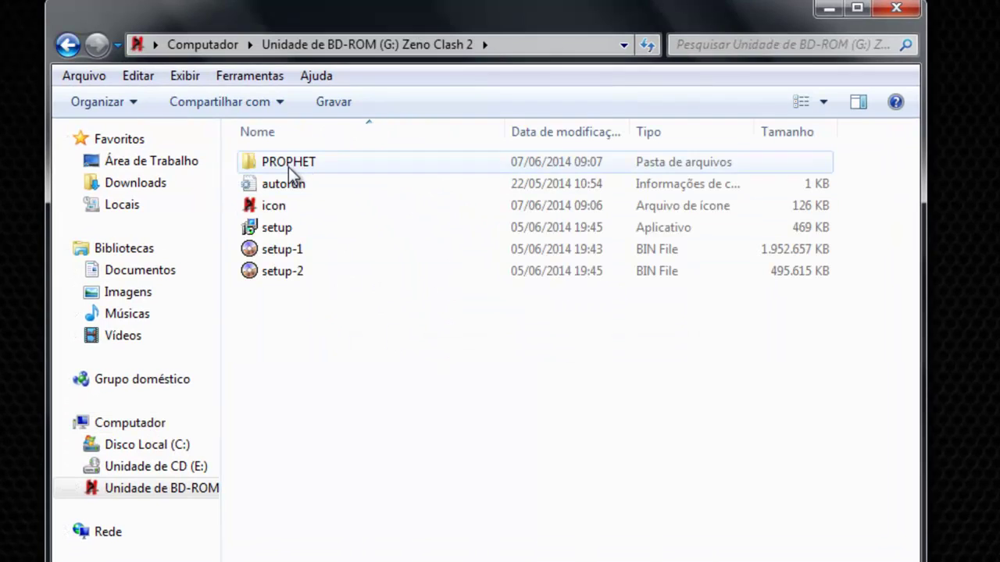
pyautogui.click(260, 167)
pyautogui.doubleClick(312, 164)
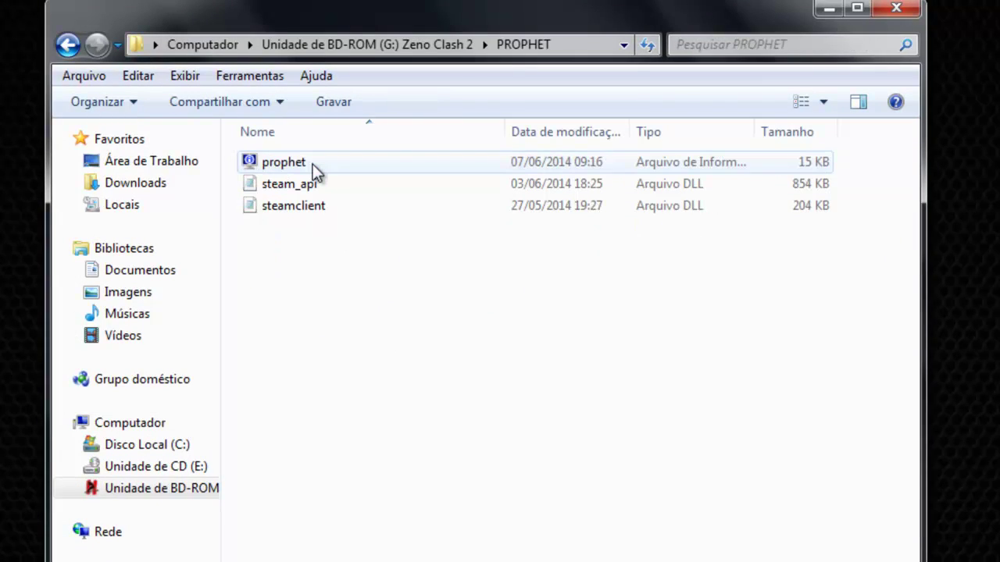
# Step: Copy the steam_api and steamclient DLL files from the PROPHET folder and close its window
pyautogui.moveTo(284, 243); pyautogui.dragTo(333, 183)
pyautogui.rightClick(333, 184)
pyautogui.click(400, 396)
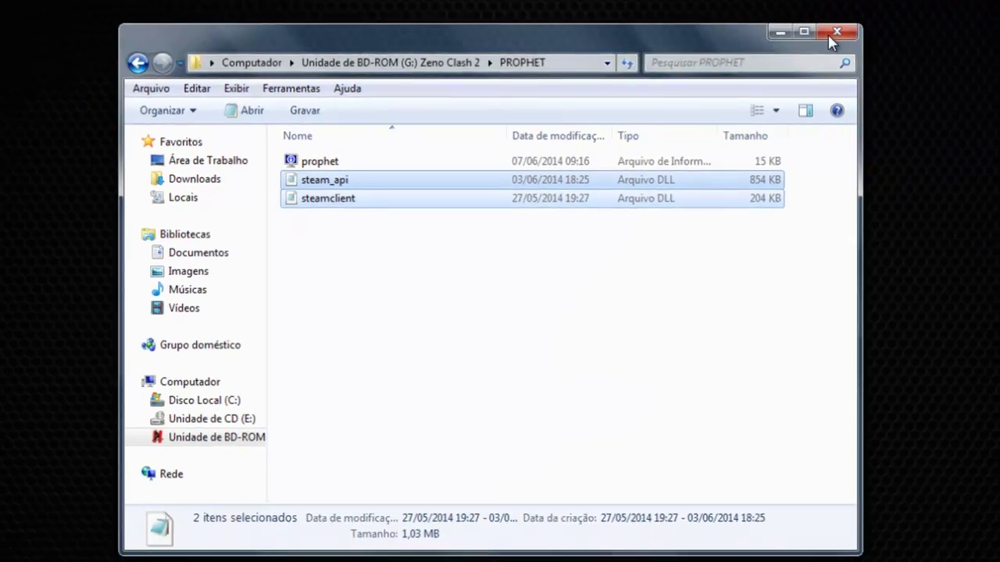
pyautogui.click(830, 36)
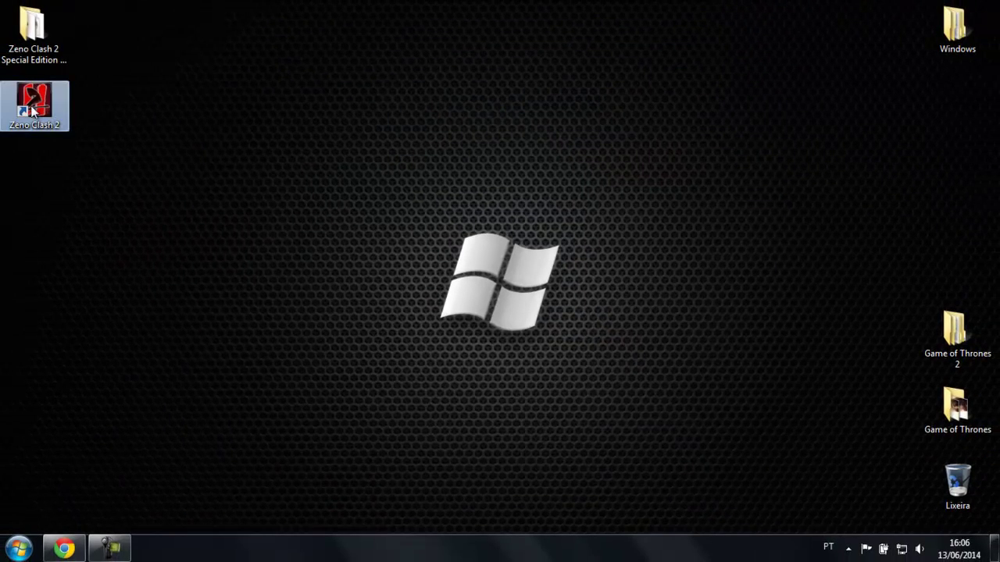
# Step: Paste the copied DLL files into the game's Binaries\Win32 folder, replacing both existing files, and close the folder
pyautogui.rightClick(39, 108)
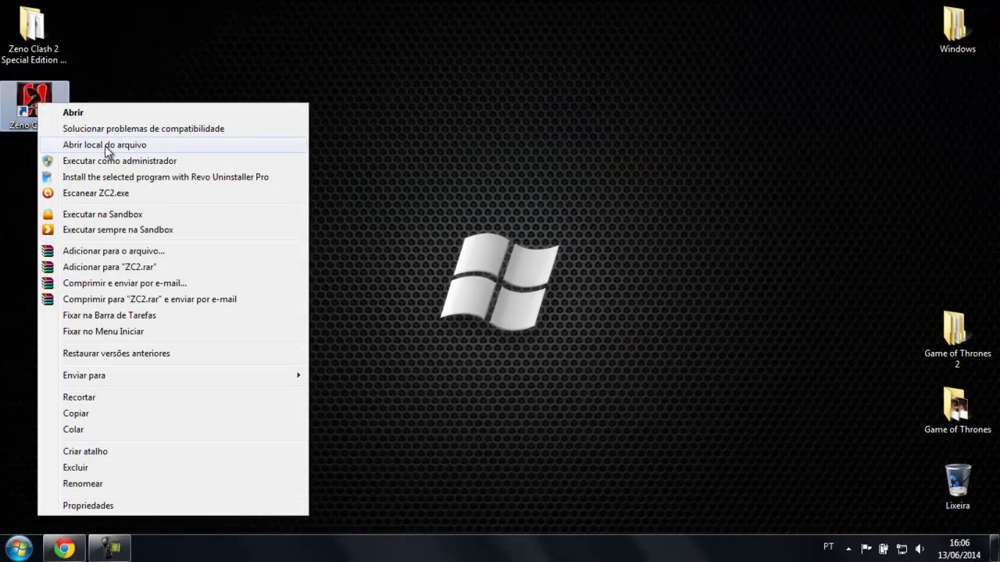
pyautogui.click(93, 147)
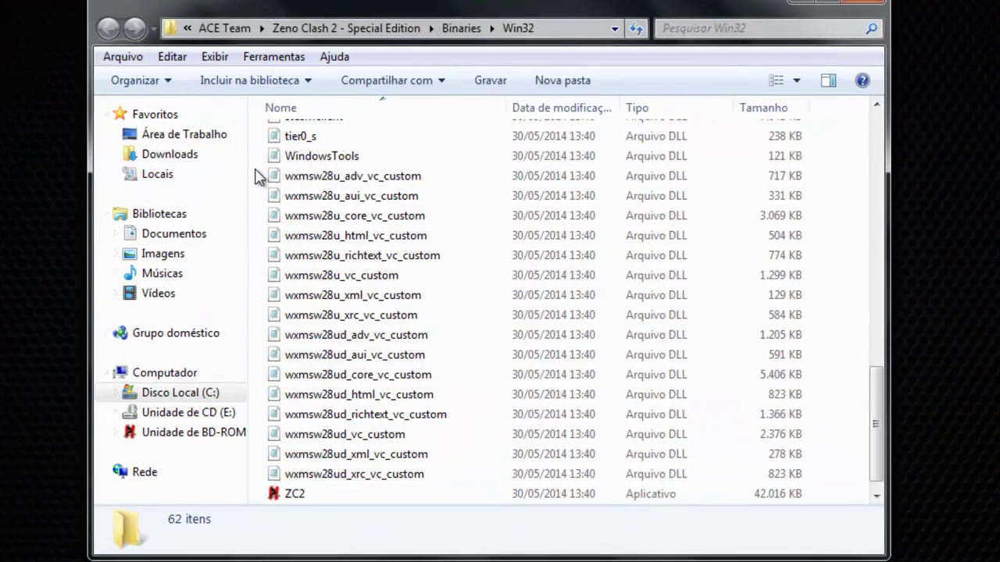
pyautogui.rightClick(255, 170)
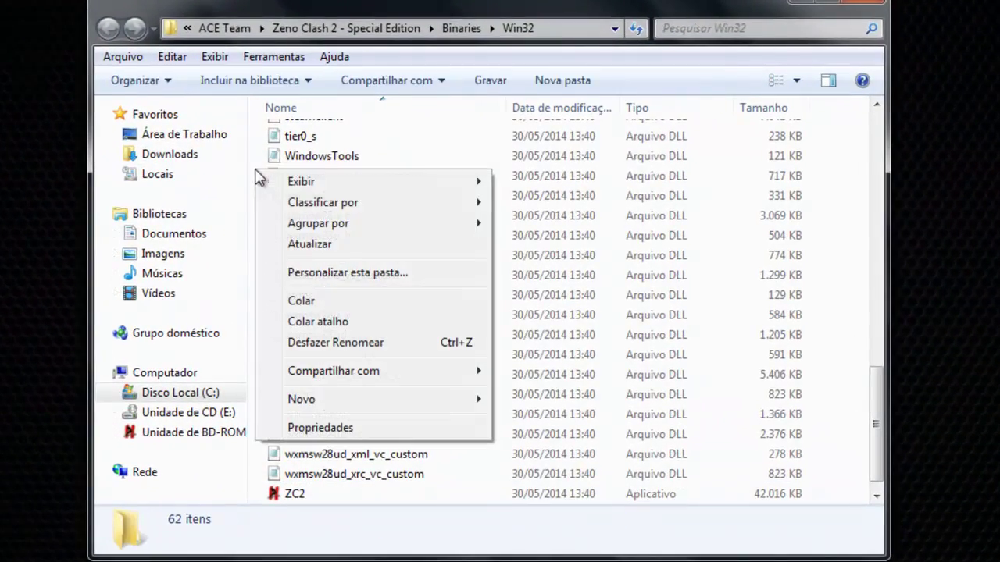
pyautogui.click(307, 301)
pyautogui.click(302, 486)
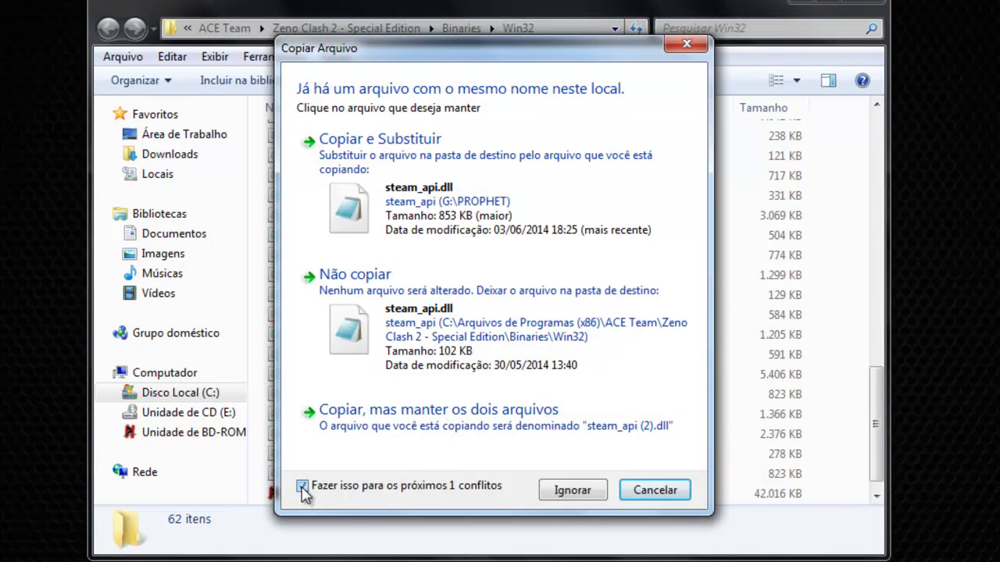
pyautogui.click(448, 163)
pyautogui.click(468, 347)
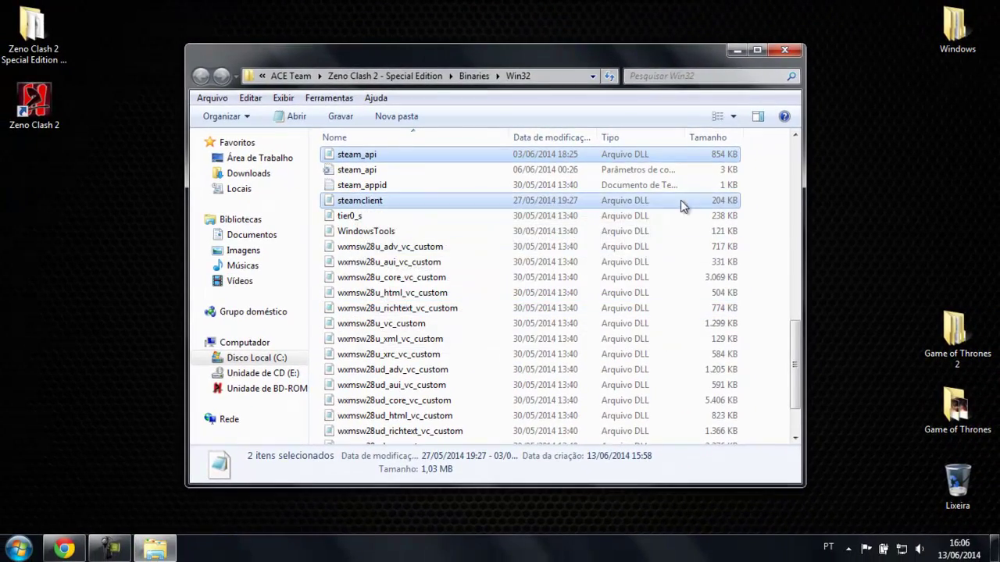
pyautogui.click(765, 159)
pyautogui.click(784, 50)
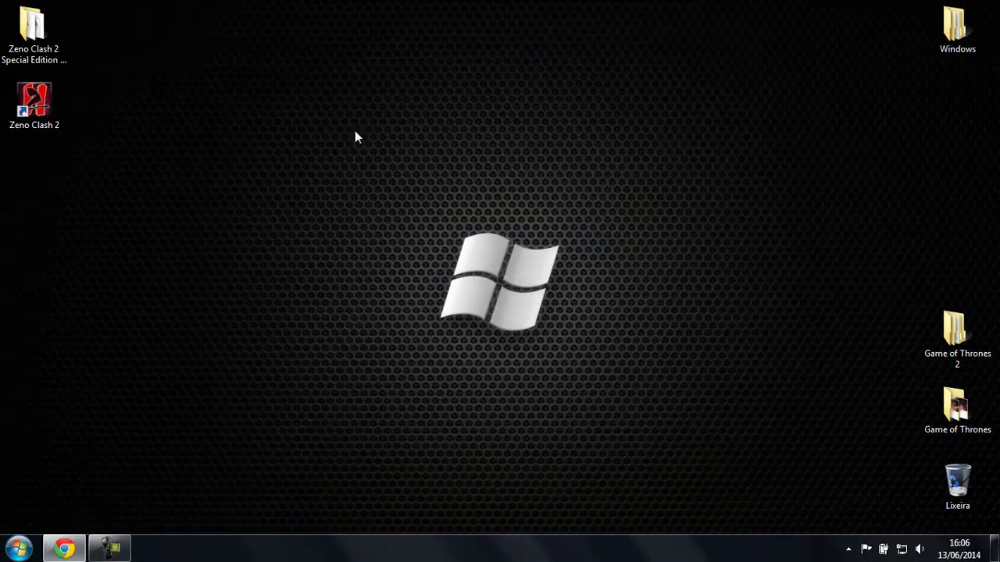
# Step: Switch to Chrome, look through the posts on the Tudo Downloads Facebook page, and return to the desktop
pyautogui.click(64, 549)
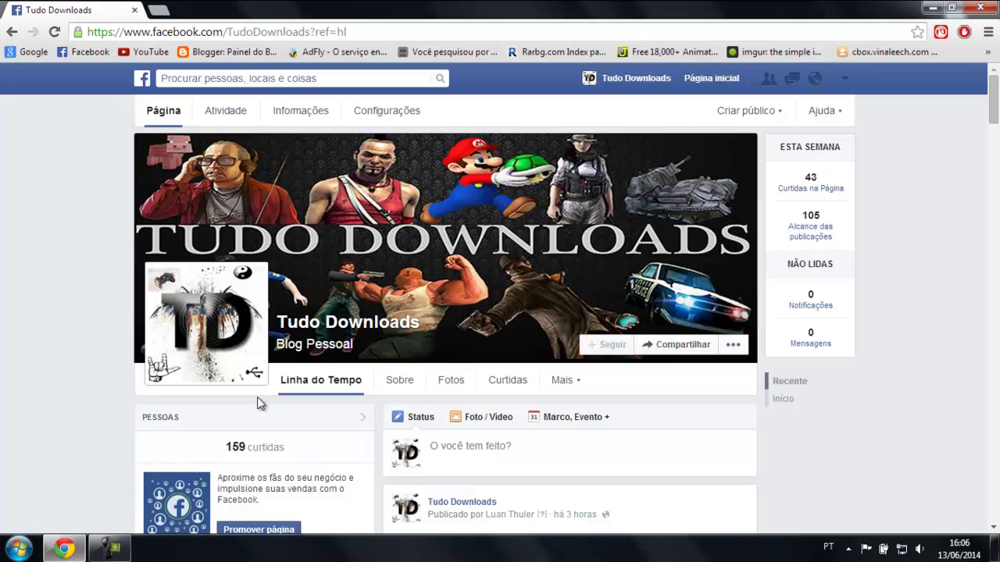
pyautogui.scroll(-3, 2, 285)
pyautogui.scroll(-4, 2, 284)
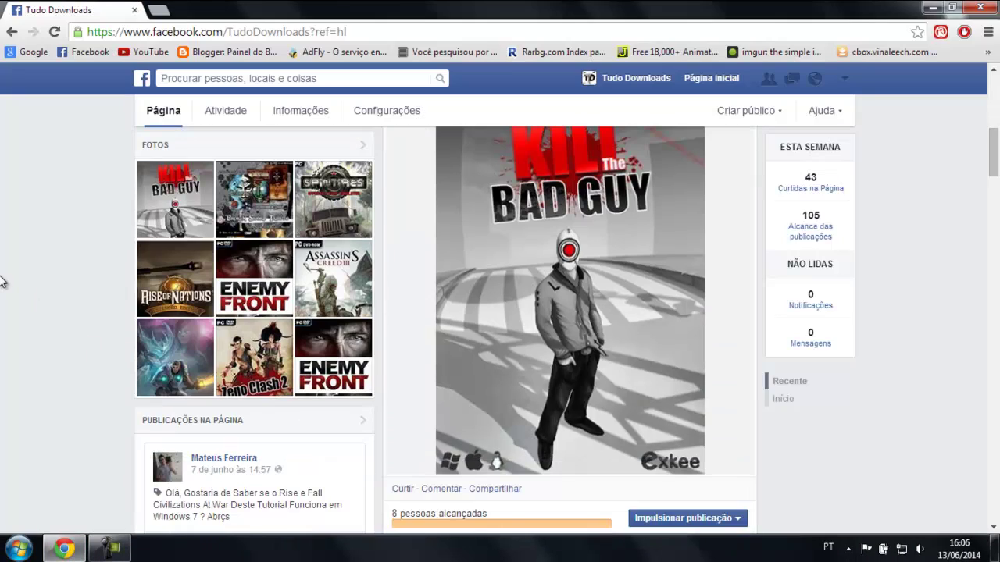
pyautogui.scroll(2, 2, 282)
pyautogui.scroll(-9, 3, 270)
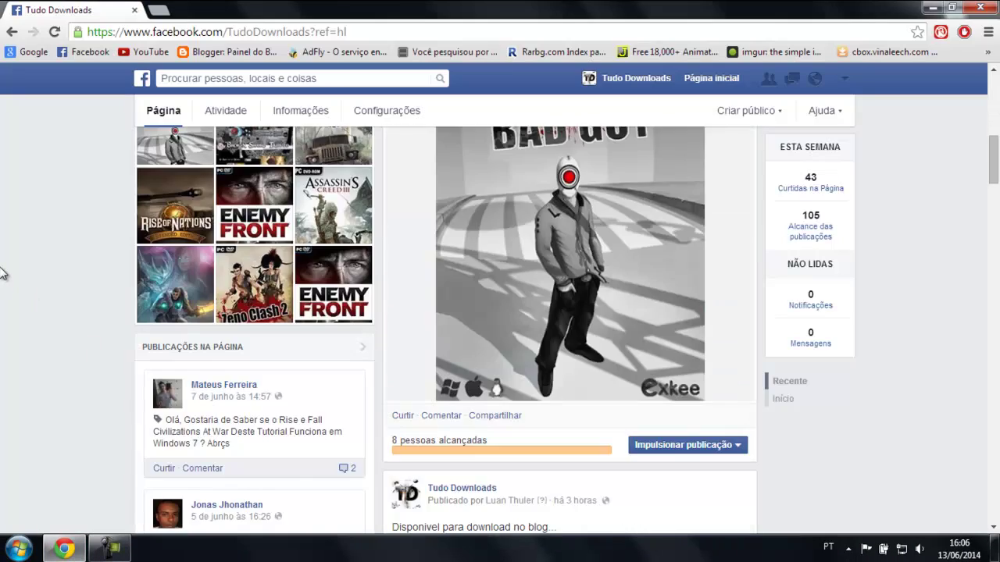
pyautogui.scroll(2, 5, 268)
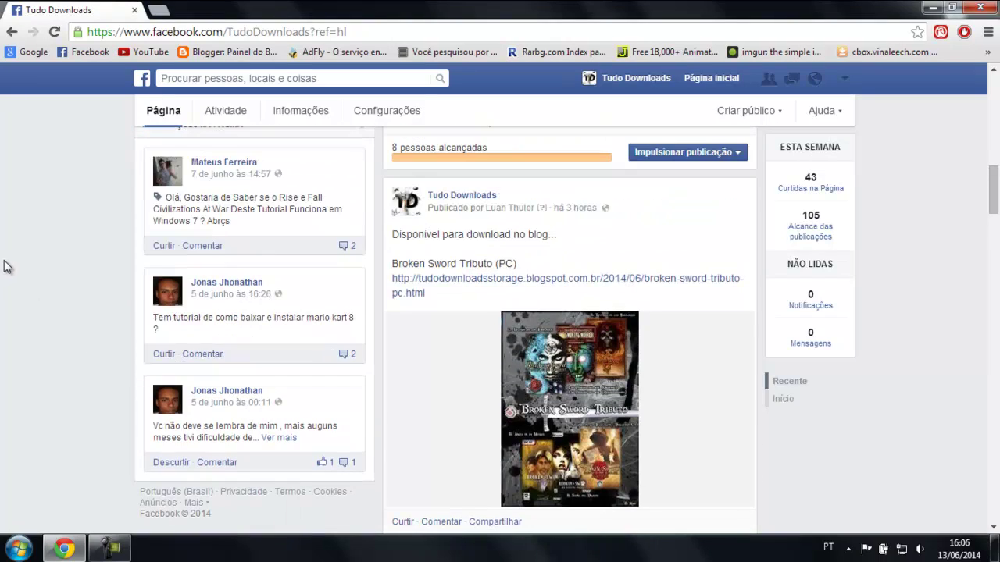
pyautogui.scroll(-1, 83, 265)
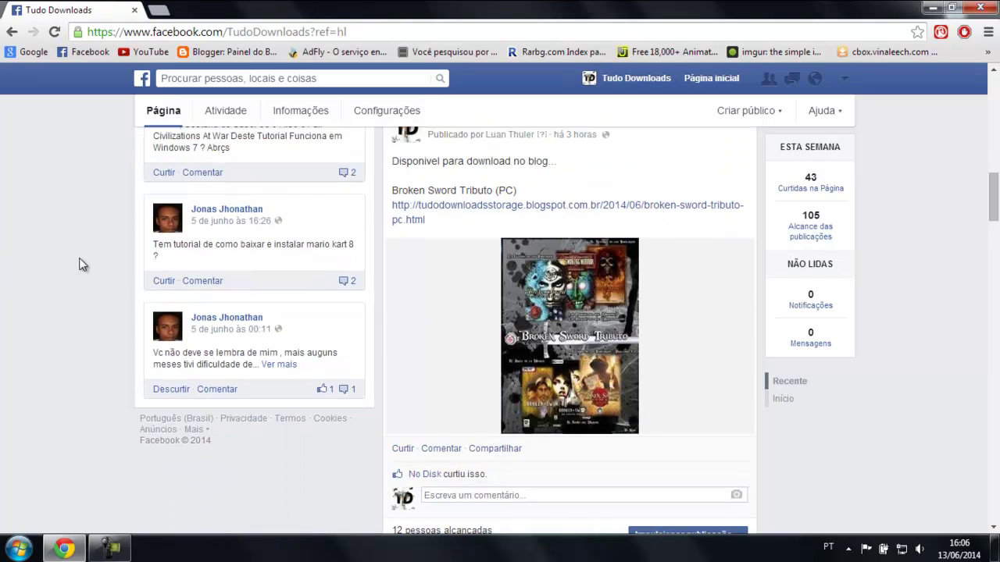
pyautogui.scroll(-3, 83, 264)
pyautogui.scroll(8, 83, 265)
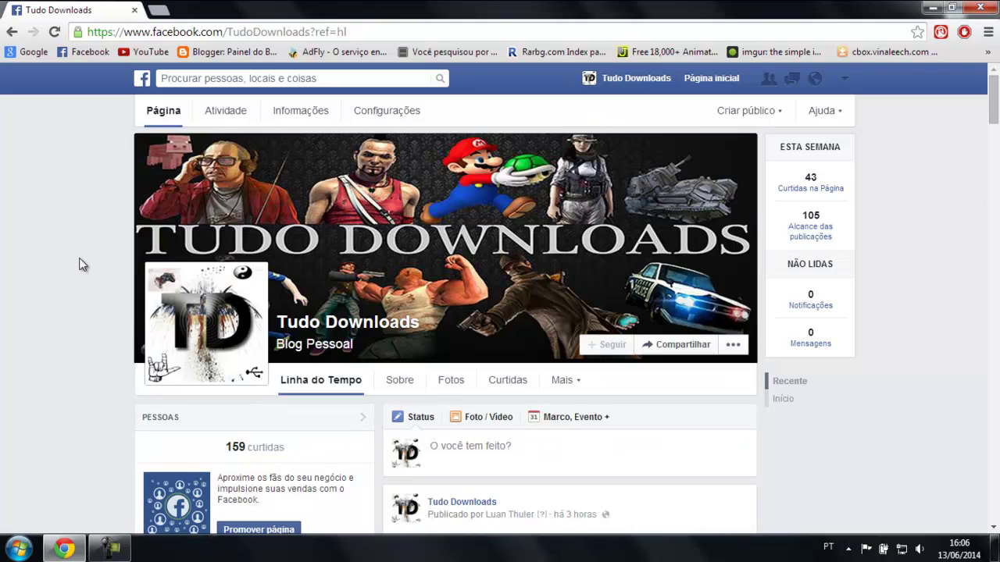
pyautogui.click(69, 550)
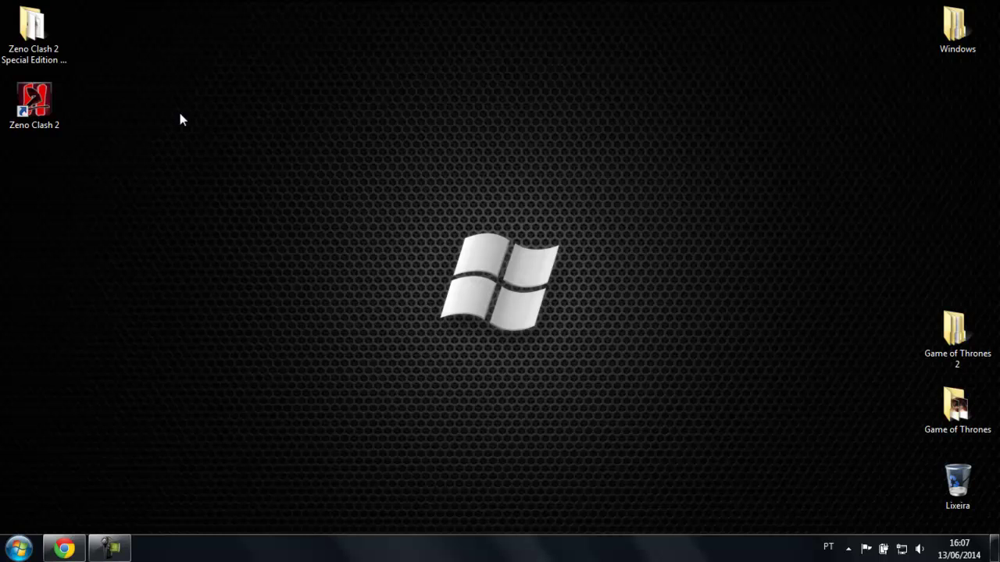
# Step: Launch Zeno Clash 2, allowing its public network access through Windows Firewall, and start a singleplayer campaign from Chapter 1
pyautogui.doubleClick(35, 114)
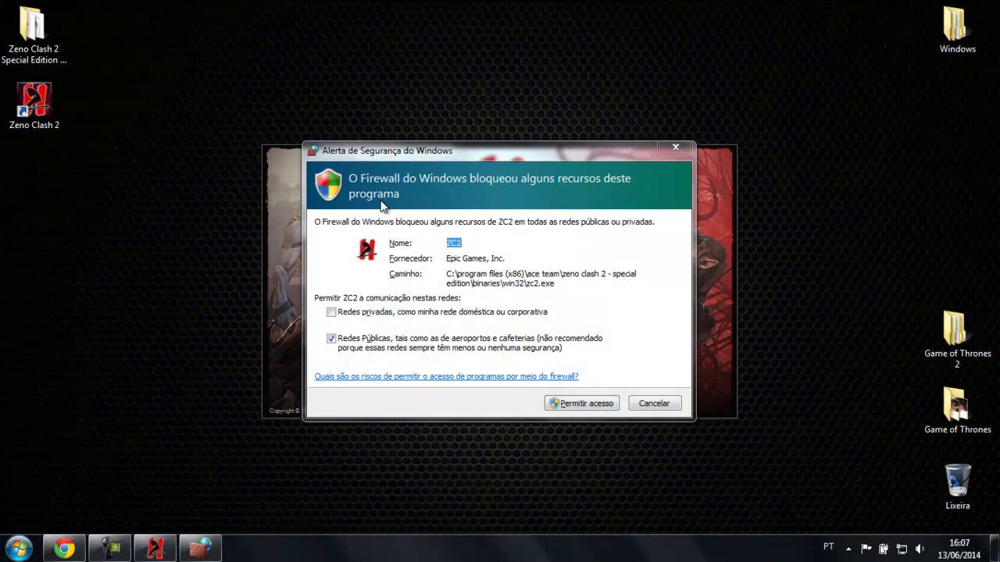
pyautogui.click(586, 406)
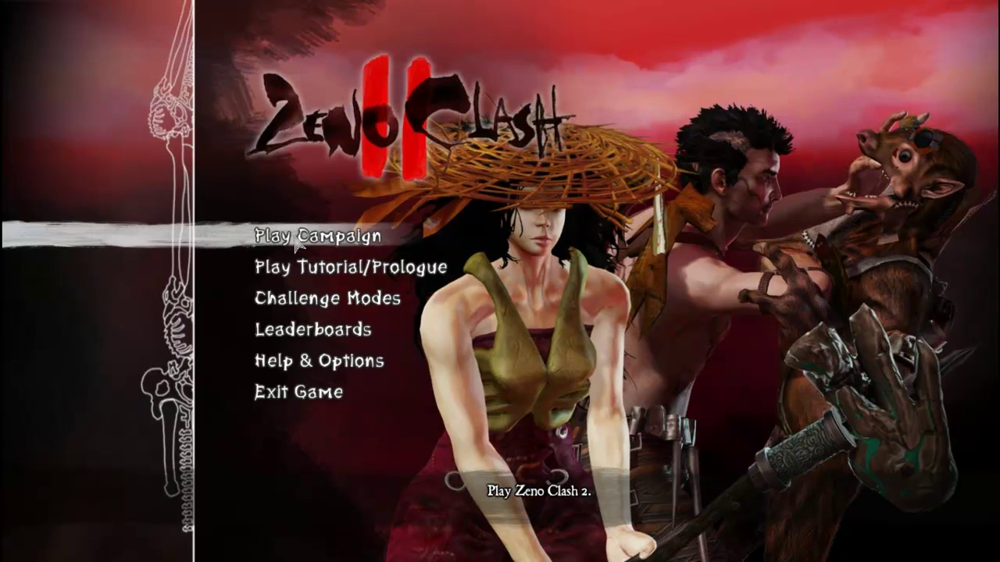
pyautogui.click(291, 241)
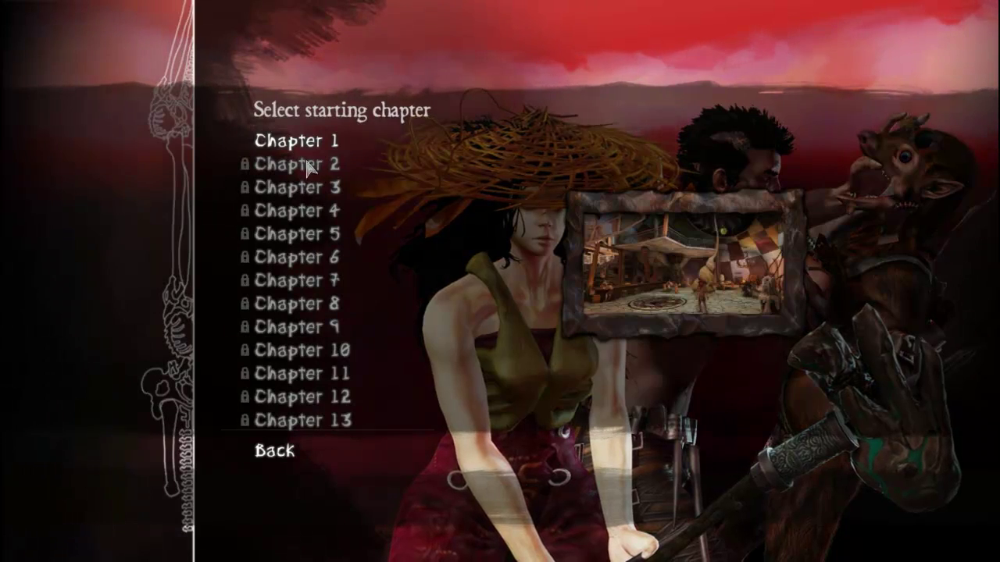
pyautogui.click(309, 143)
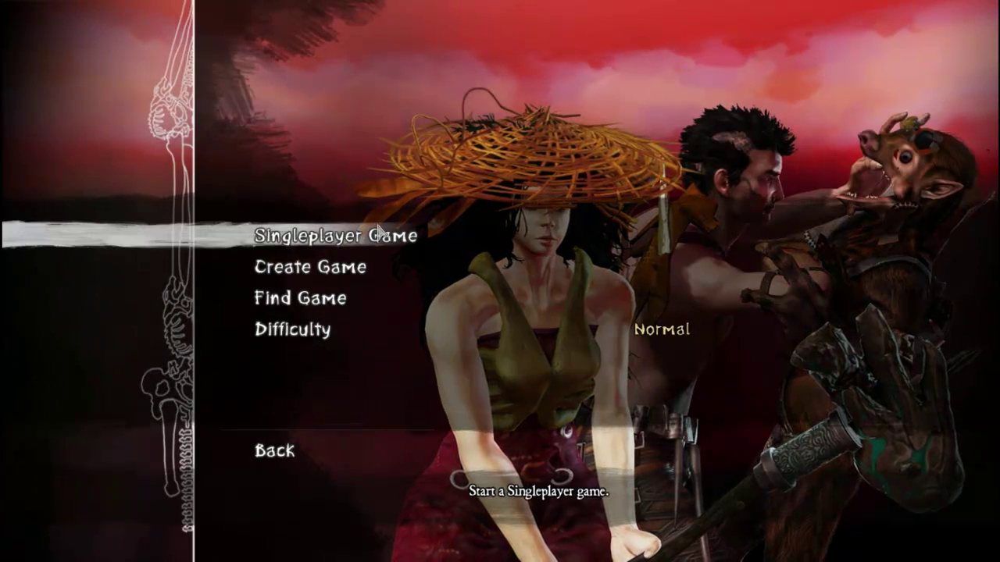
pyautogui.click(367, 236)
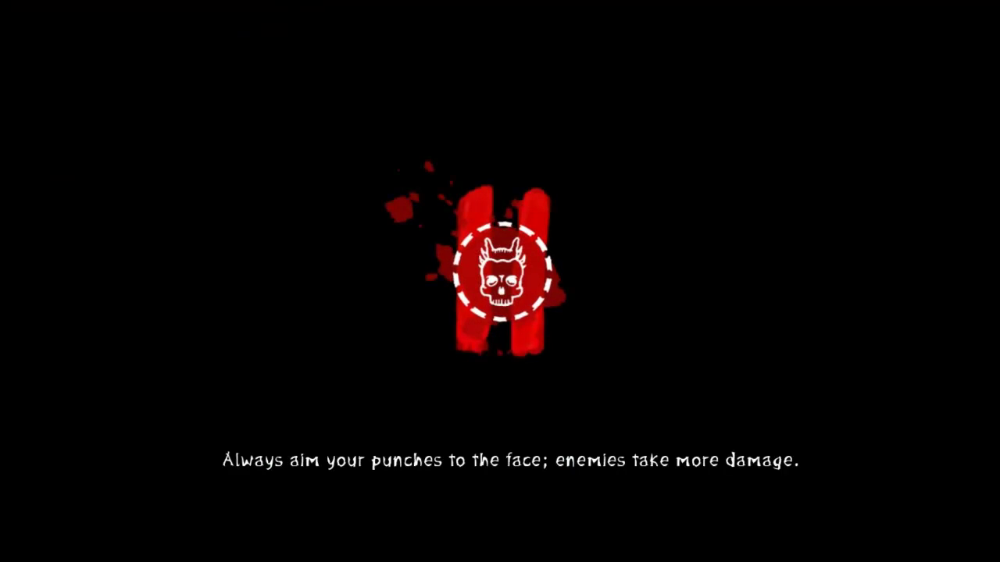